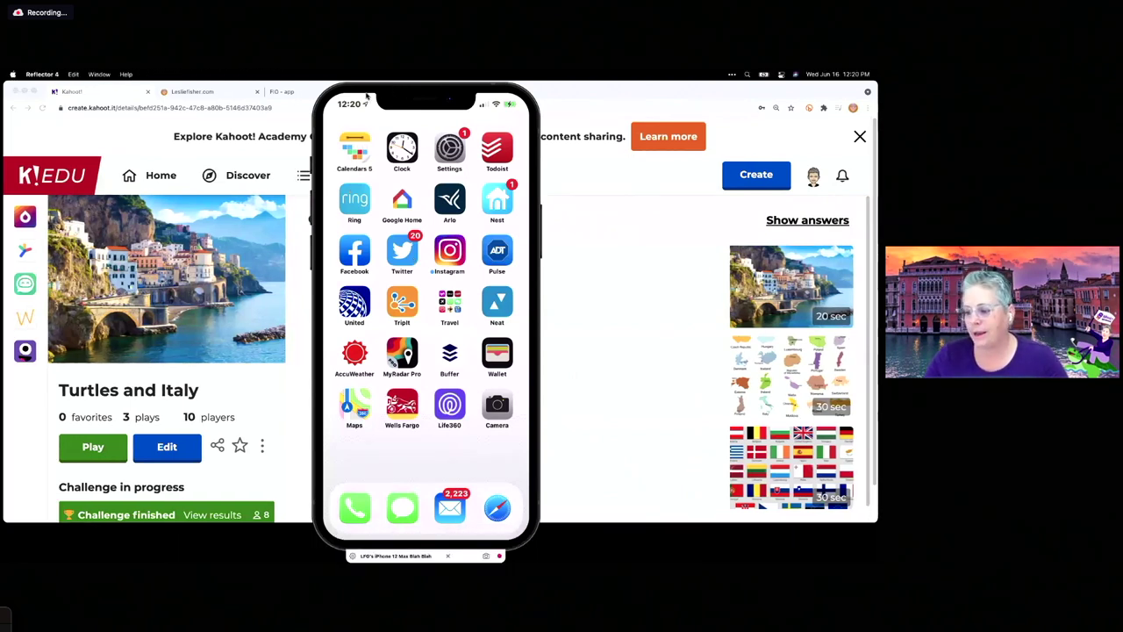
- Move the mirrored iPhone window out of the way and load the Reflector 4 page from airsquirrels.com in place of the FIO page
drag(369, 98, 325, 282)
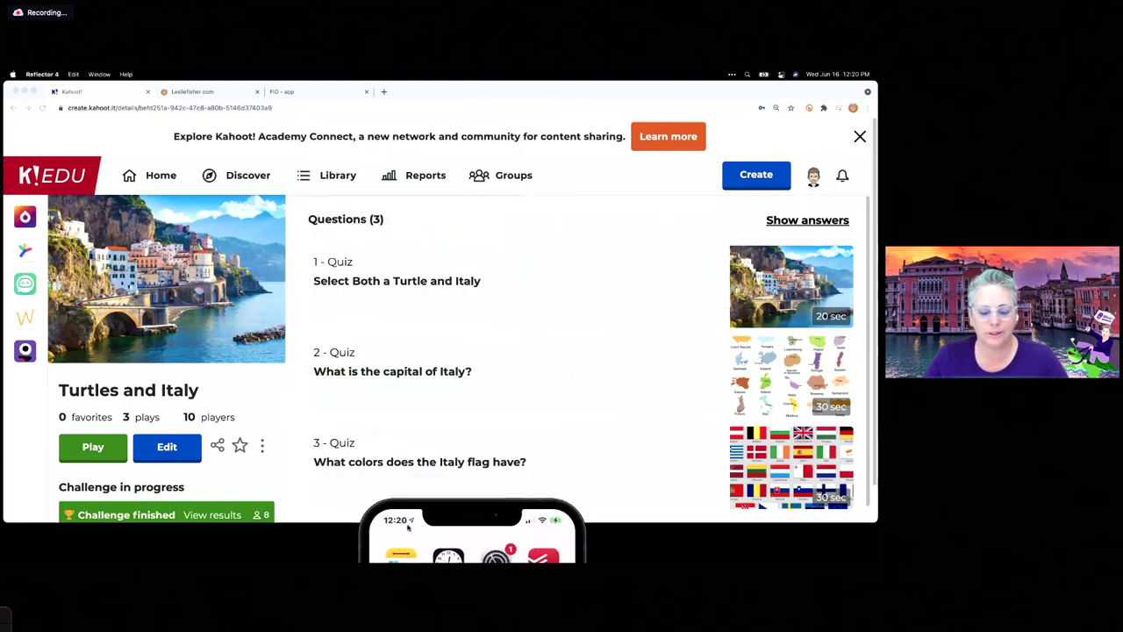
click(315, 98)
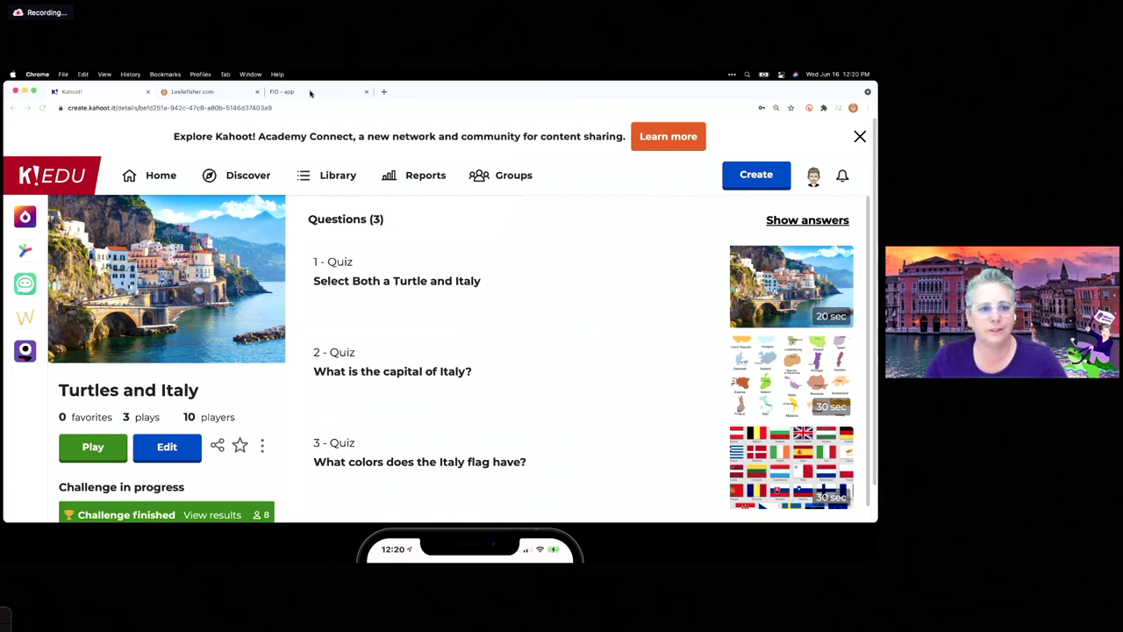
click(312, 93)
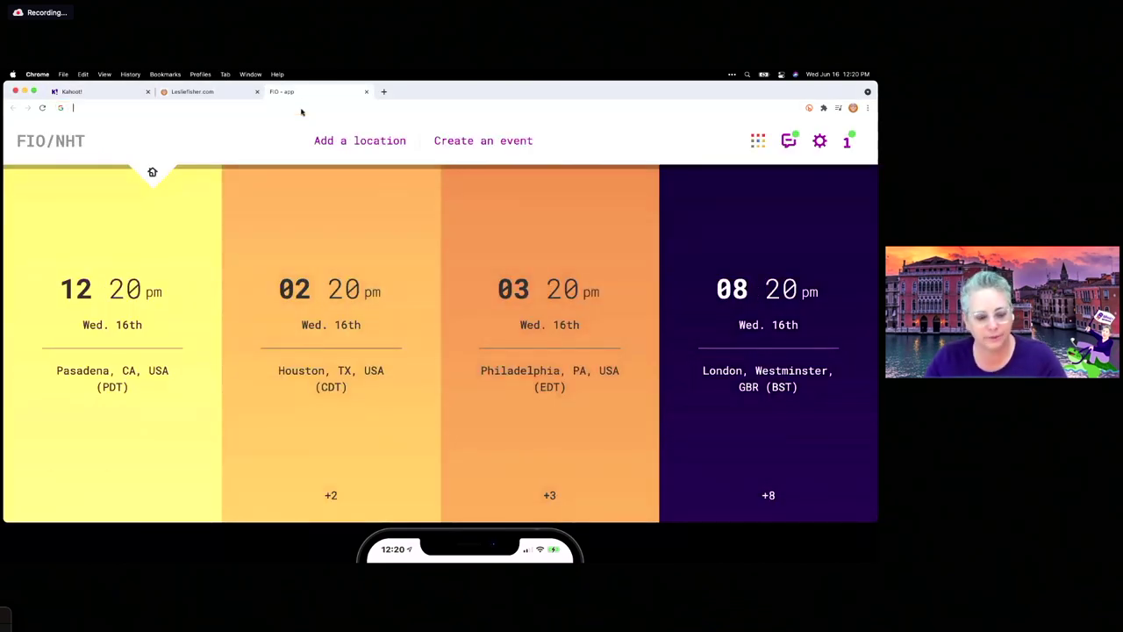
text(reflecto)
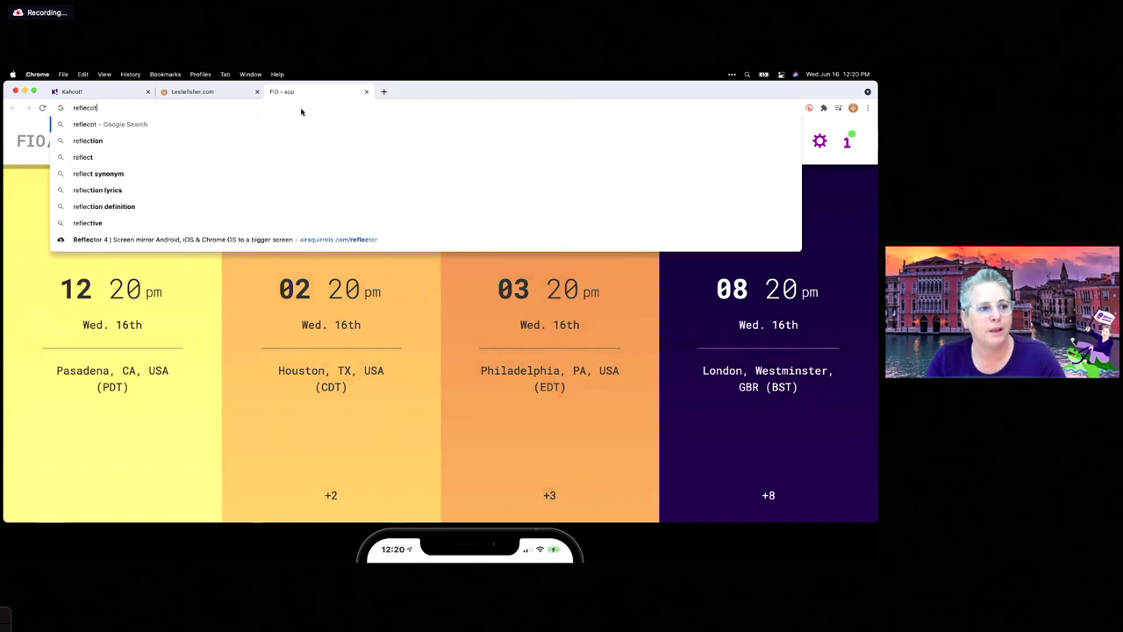
key(BackSpace)
key(BackSpace)
key(BackSpace)
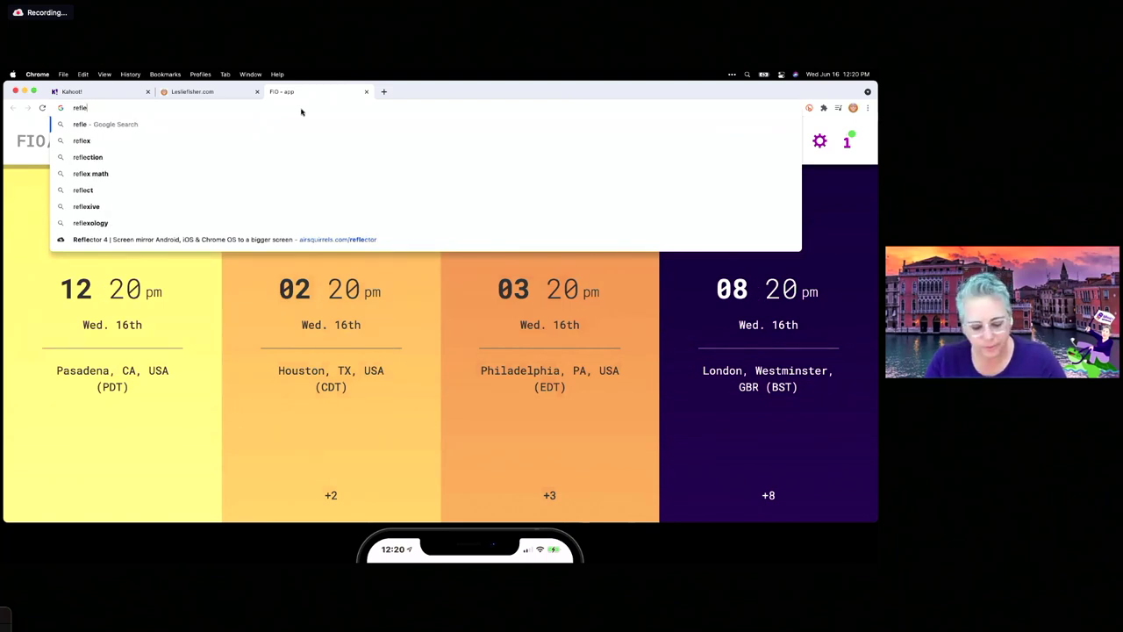
text(ctor)
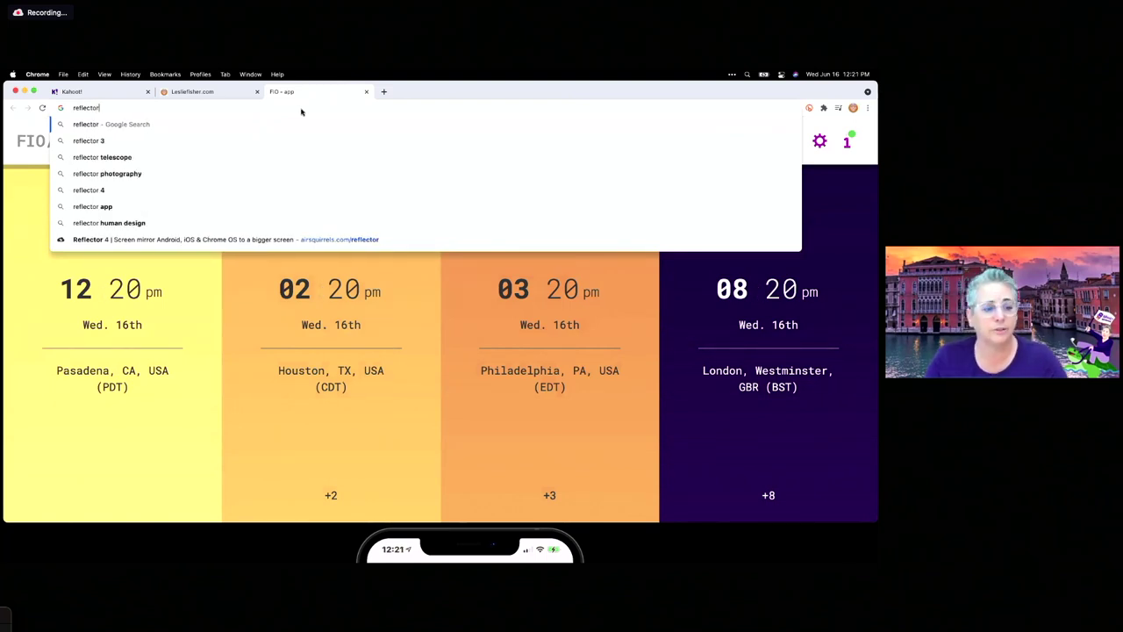
click(254, 240)
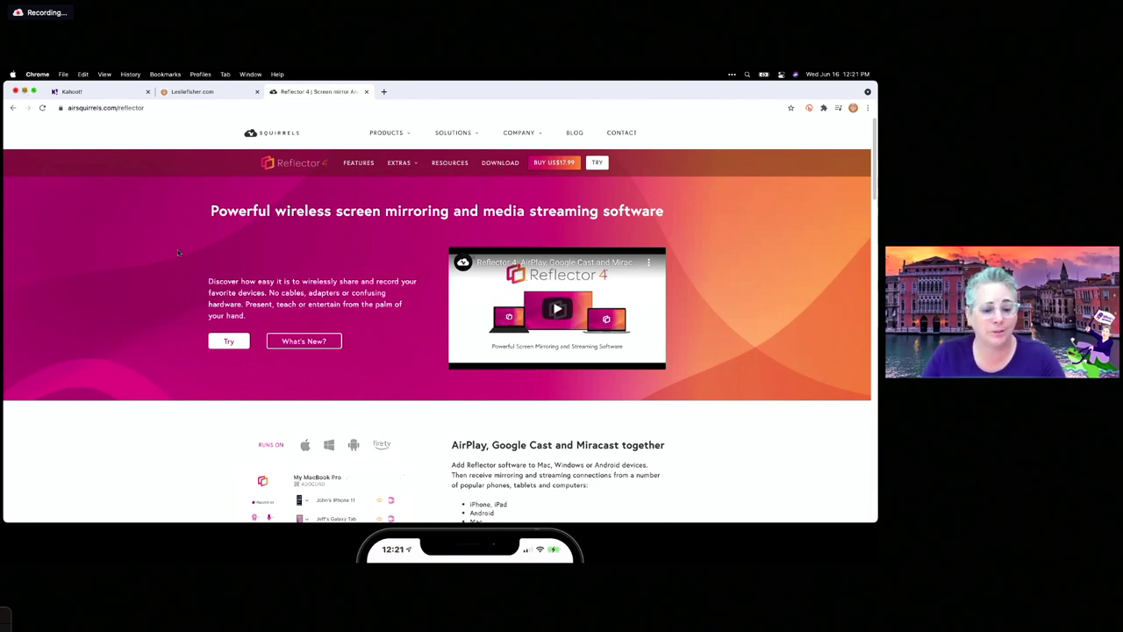
- Minimize the browser window and move the mirrored iPhone window fully back into view
click(26, 93)
click(414, 532)
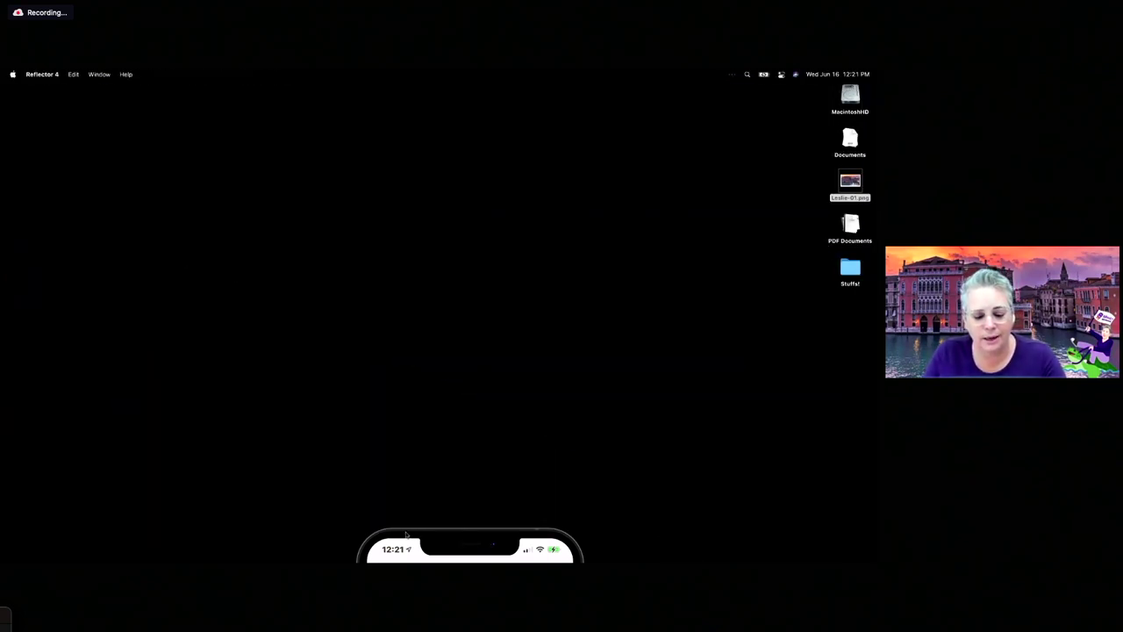
drag(370, 523, 369, 75)
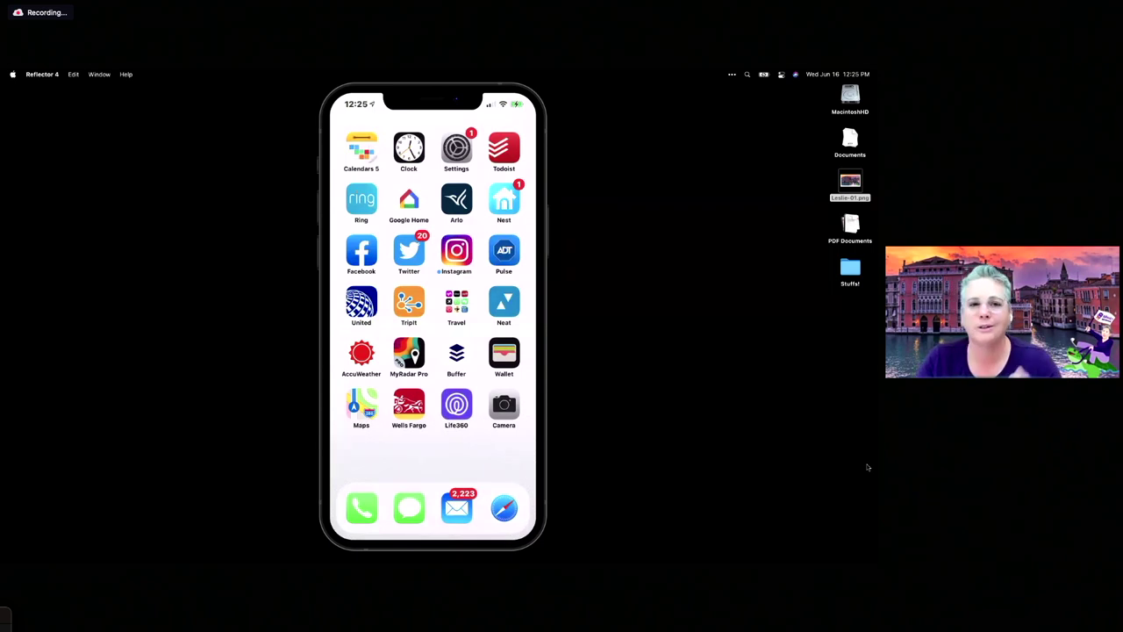
- Move the mirrored iPhone off this display, restore the browser window and show the Turtles and Italy kahoot
drag(380, 103, 960, 303)
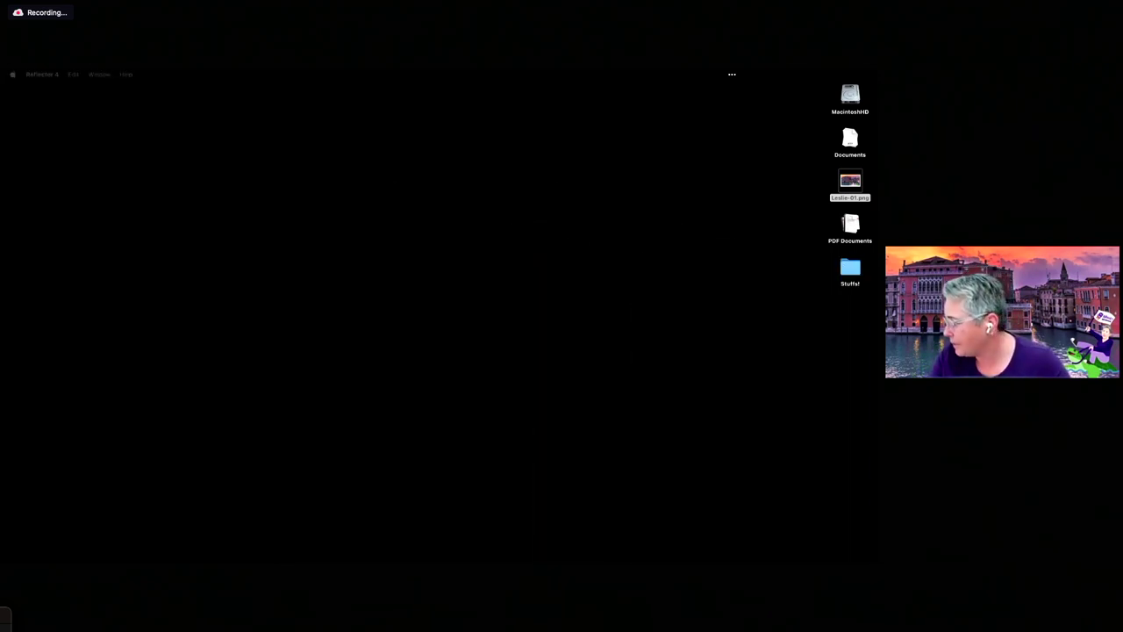
mouse_move(447, 624)
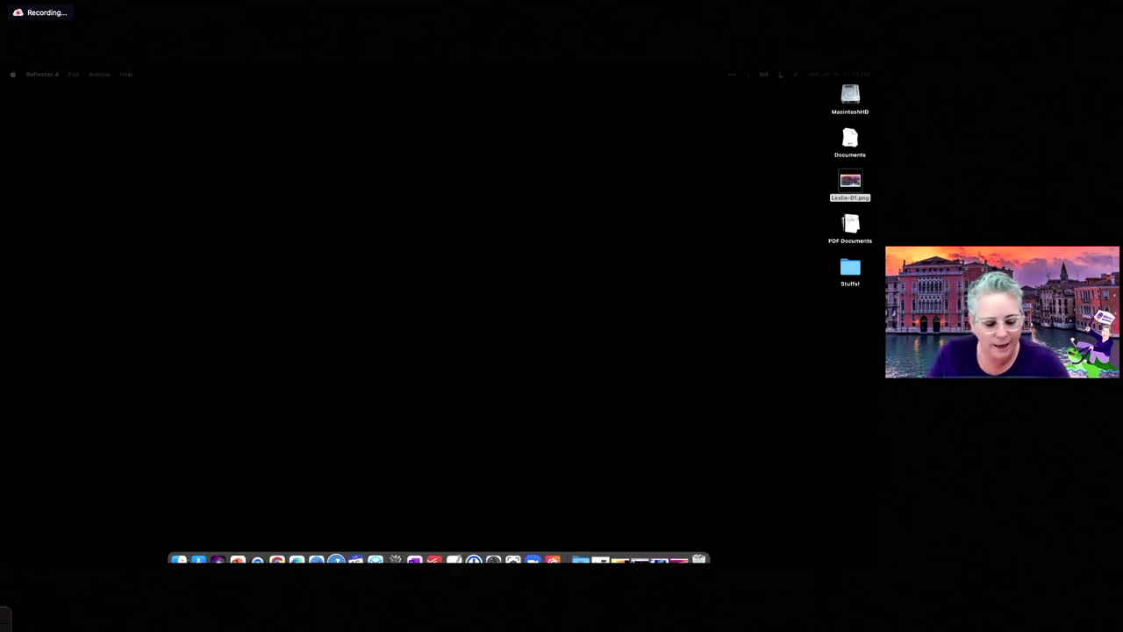
click(679, 548)
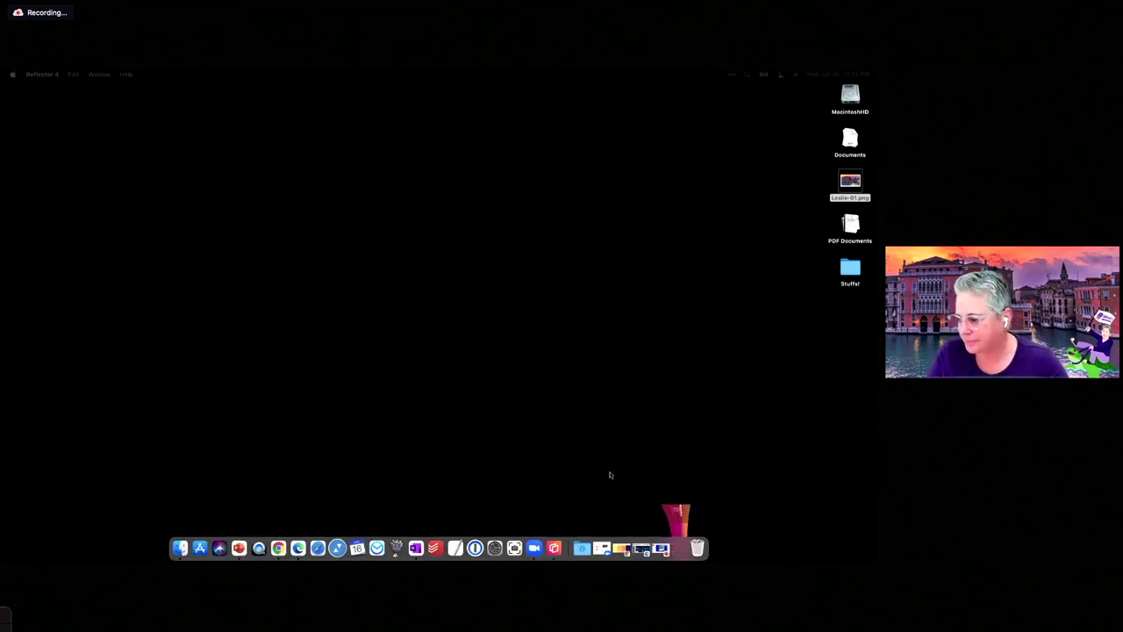
click(90, 94)
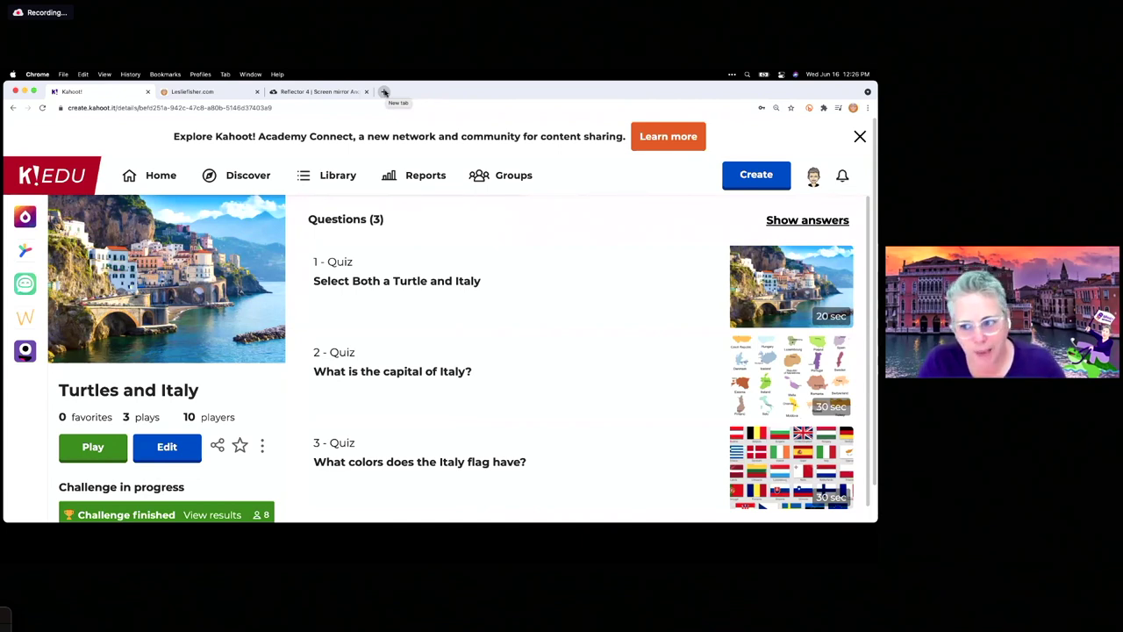
scroll(381, 371, down, 2)
scroll(381, 371, up, 2)
scroll(383, 371, down, 2)
scroll(384, 371, up, 1)
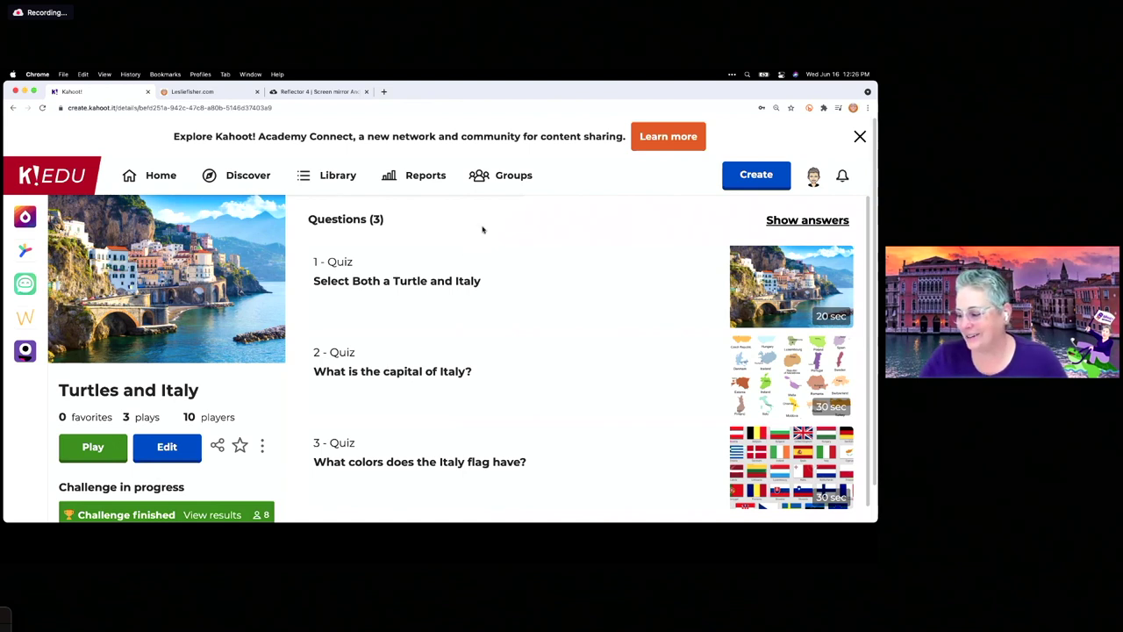
- Start a new kahoot without a template and add a Quiz + Audio question to it
click(747, 177)
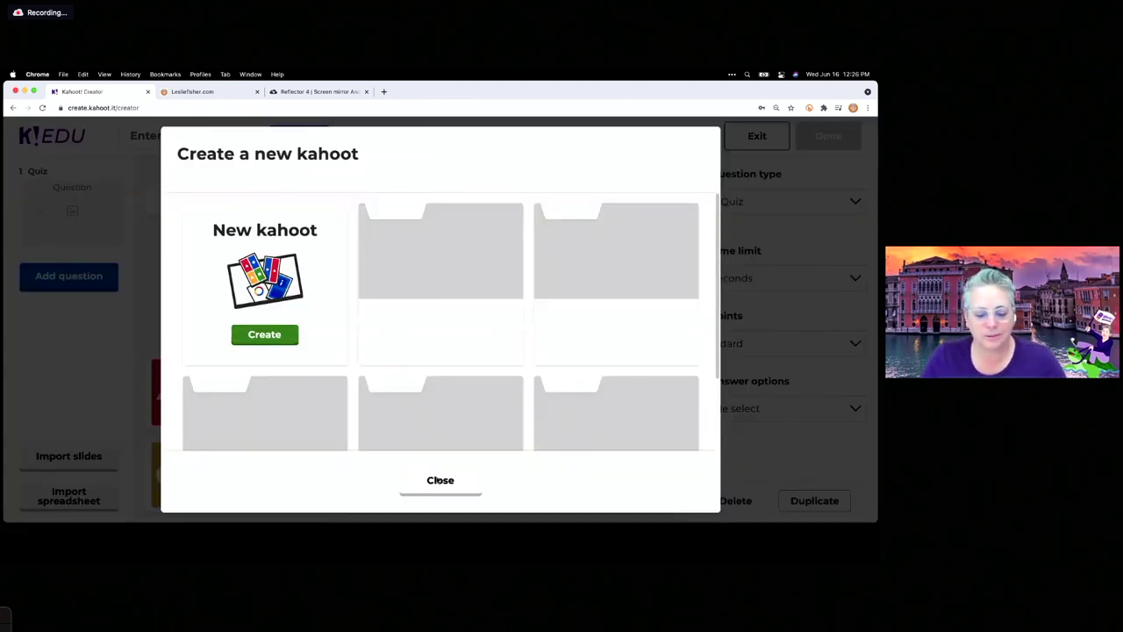
click(440, 481)
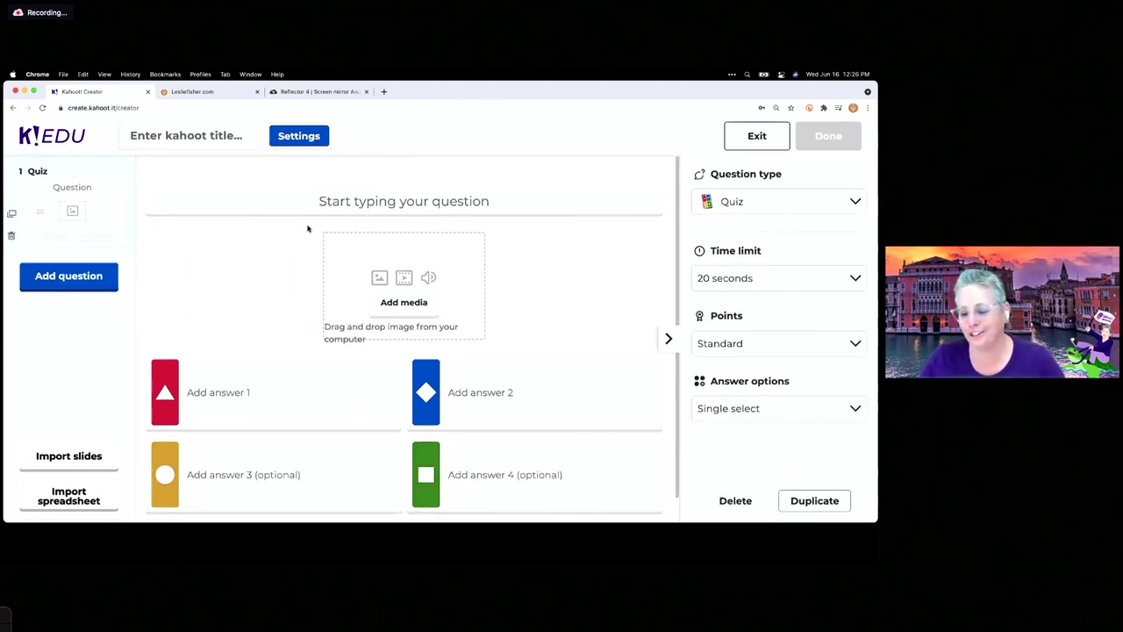
click(65, 279)
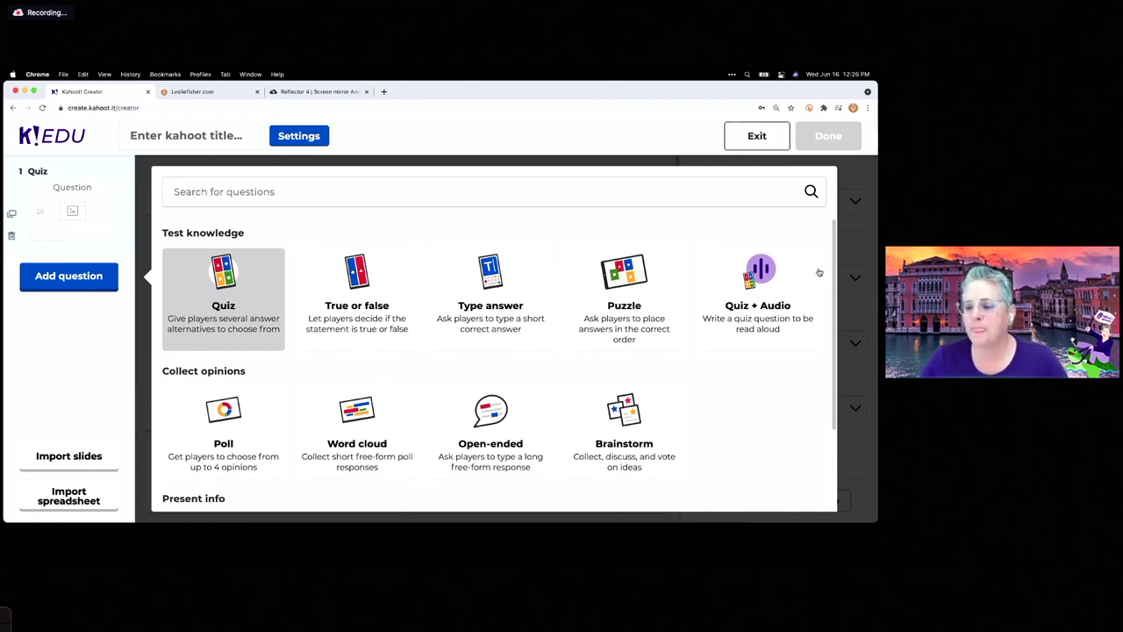
click(749, 319)
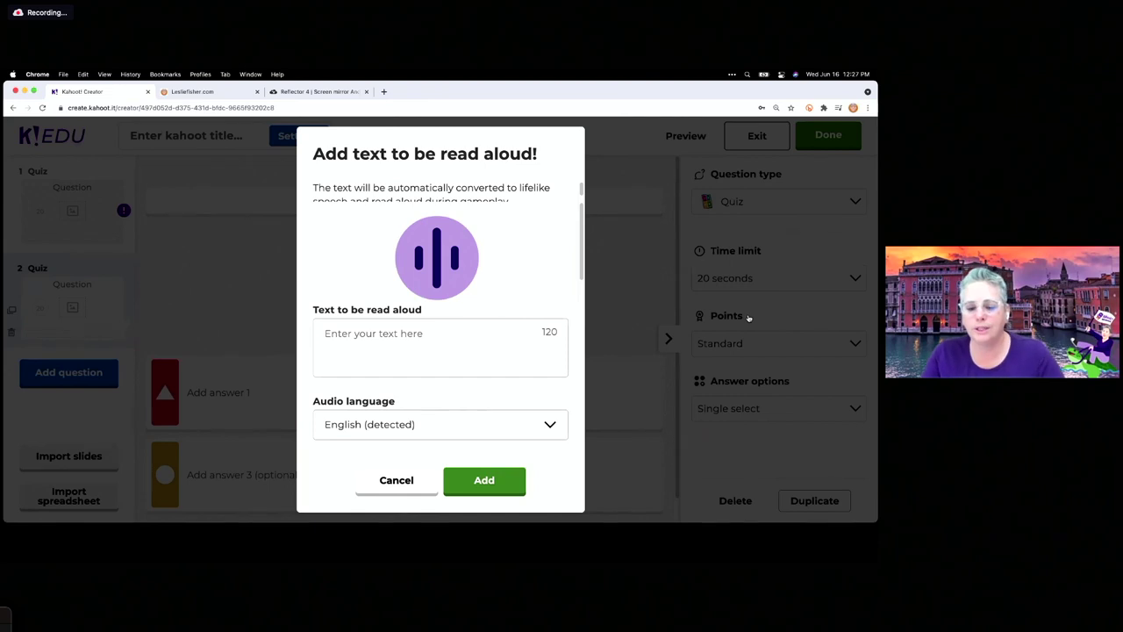
- Enter "The Quick Brown Fox Jumped Over The Lazy Dogs" as the text to be read aloud
click(480, 333)
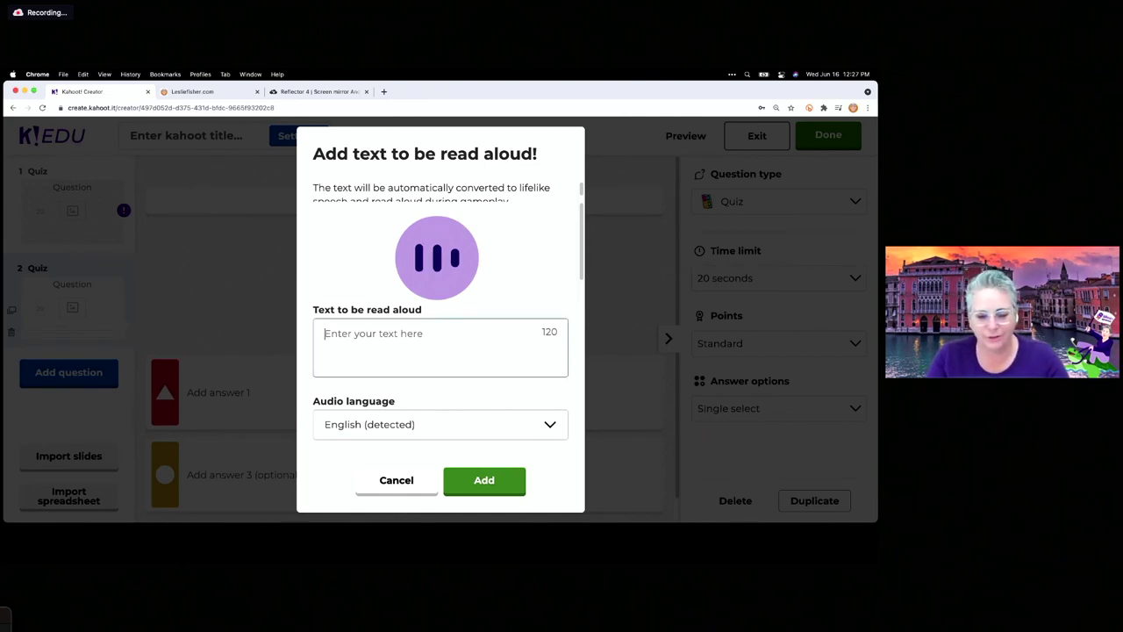
text(The Quick)
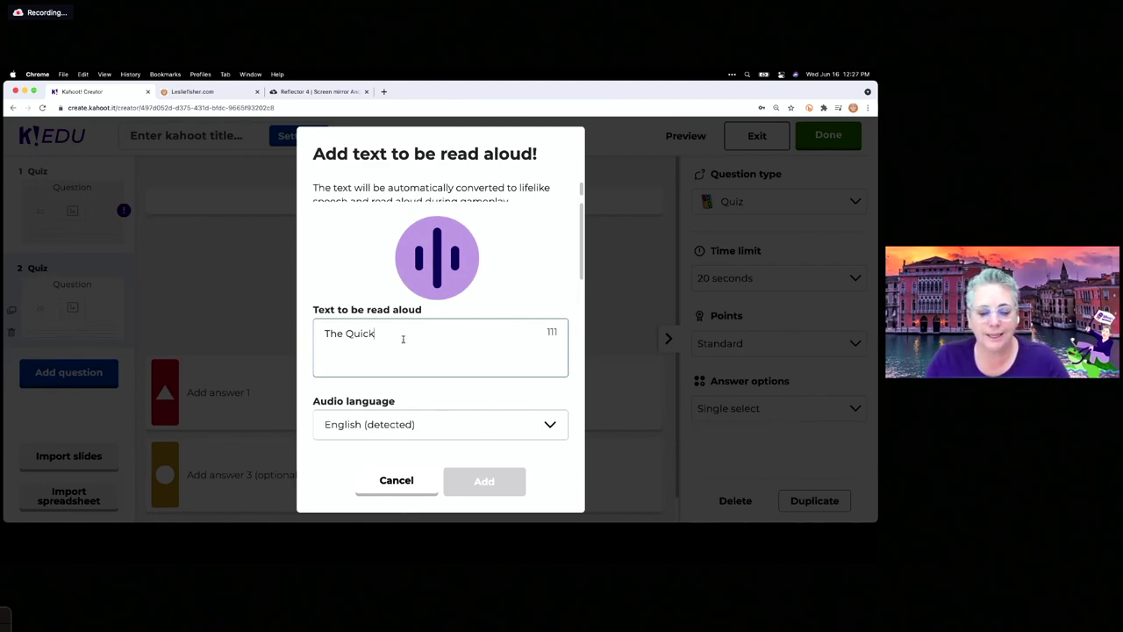
text(Brown Fox Jumped Over)
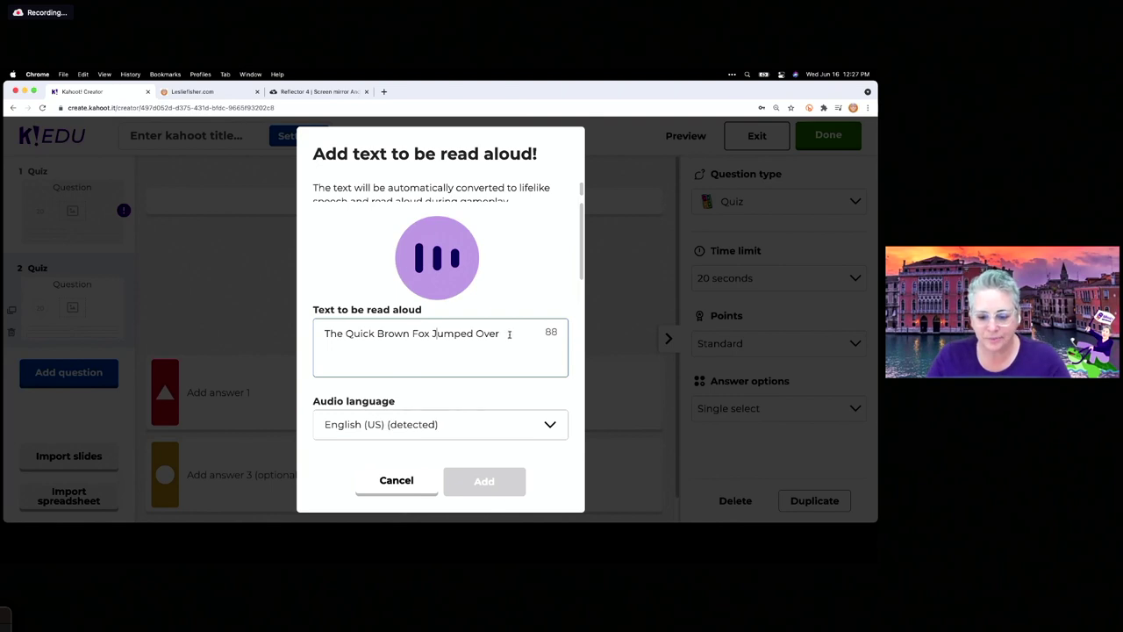
click(509, 335)
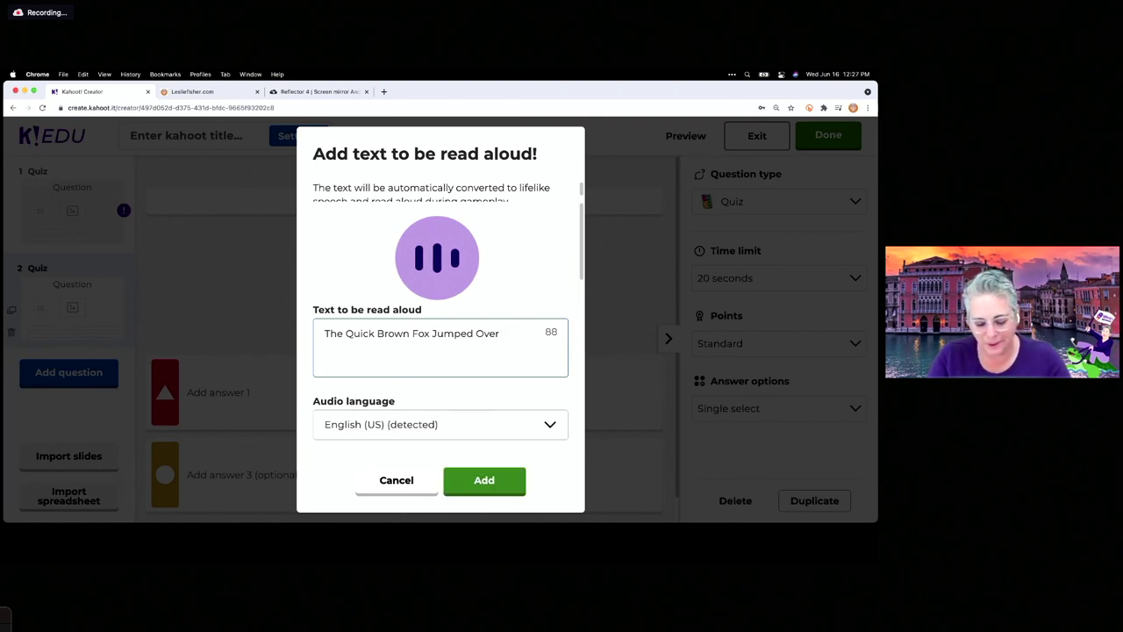
text(The La)
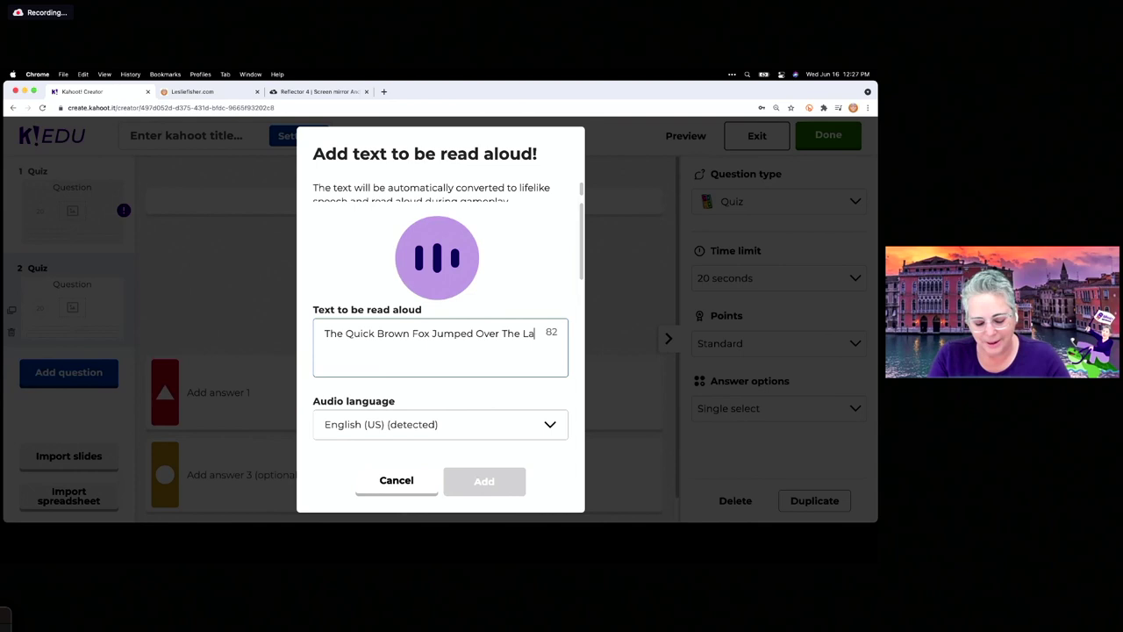
text(zy Dog)
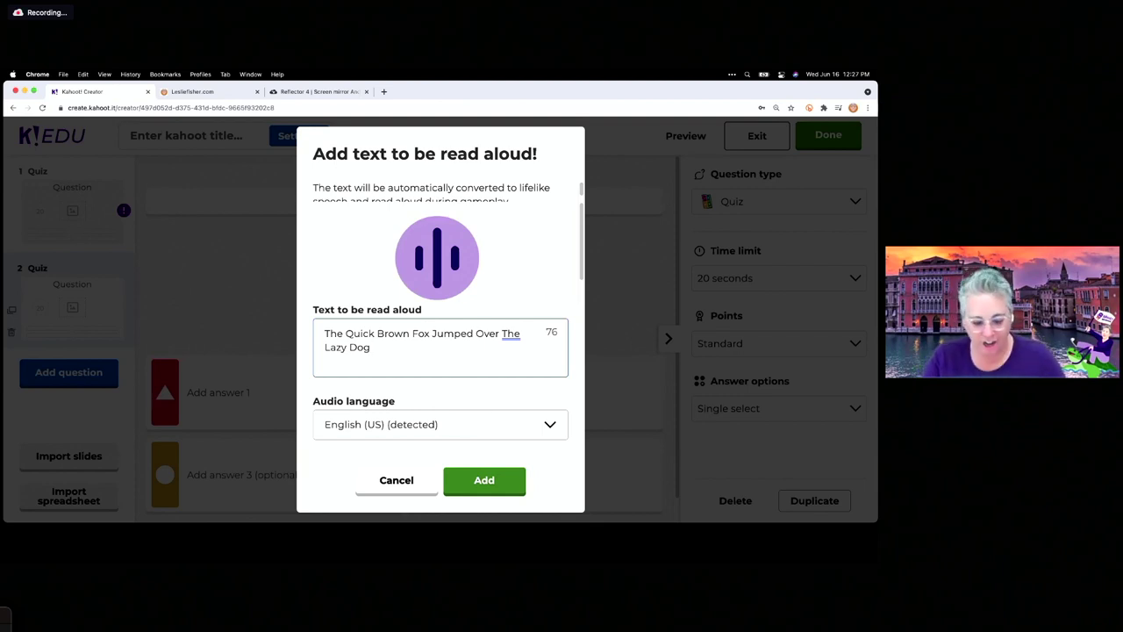
text(s)
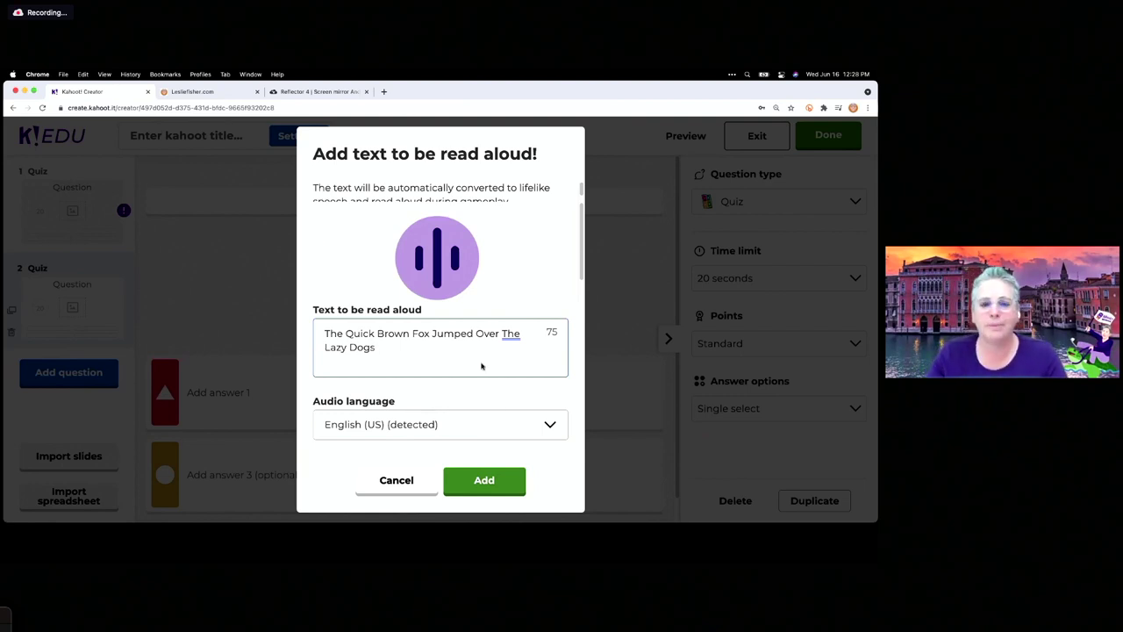
- Look through the available audio languages for the read-aloud text without changing the detected one
click(542, 428)
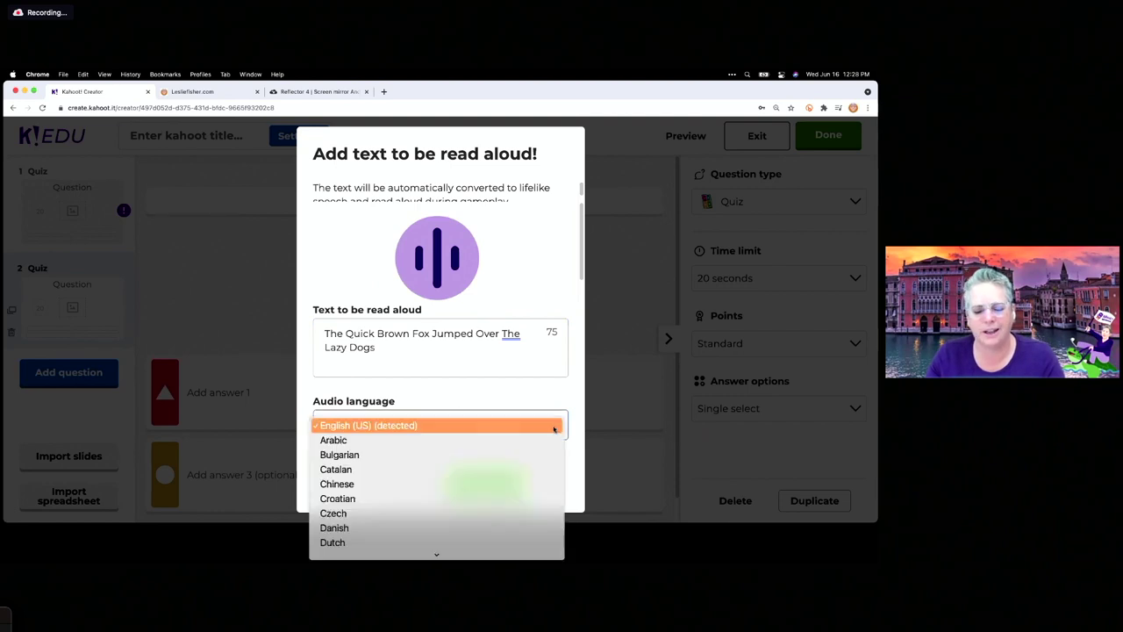
mouse_move(443, 556)
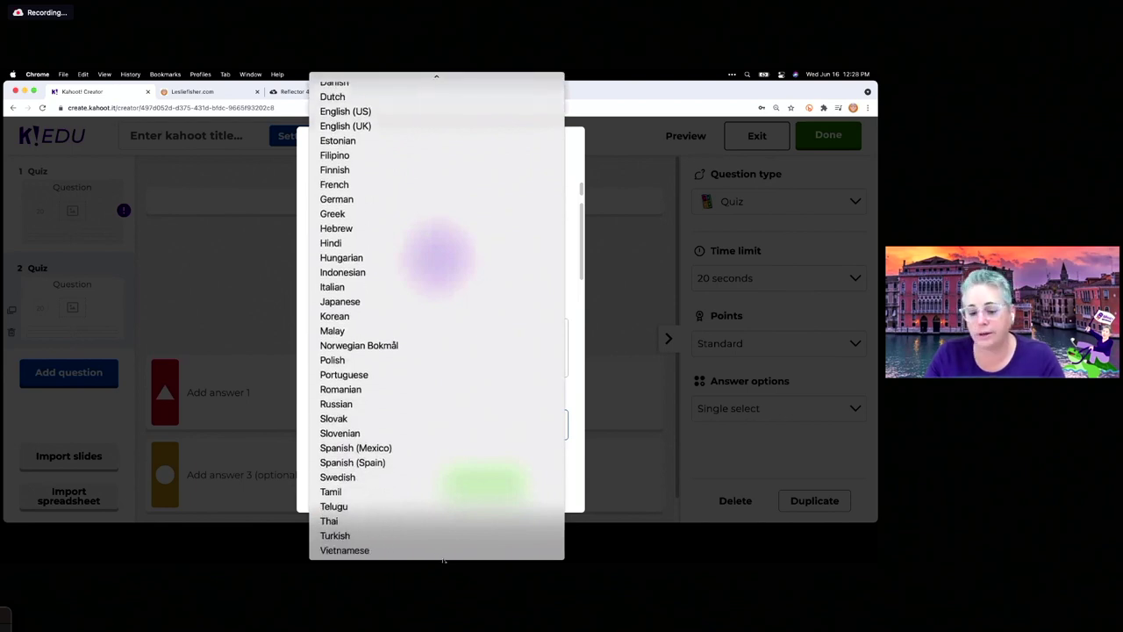
click(604, 508)
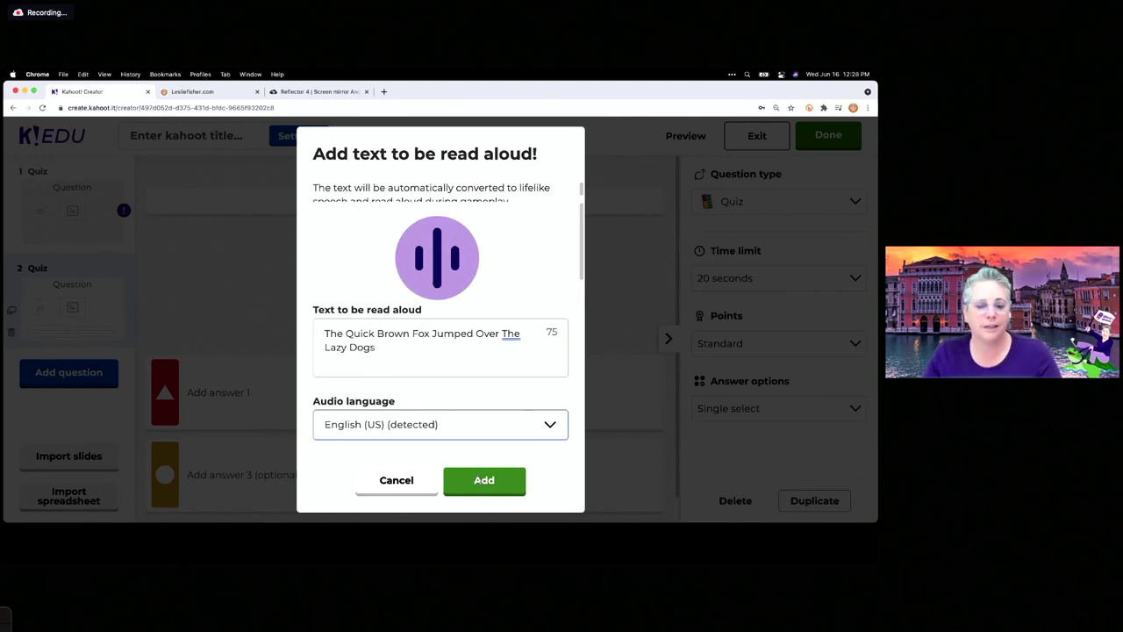
- Add the read-aloud audio to question 2 and play it back with the volume raised
click(479, 485)
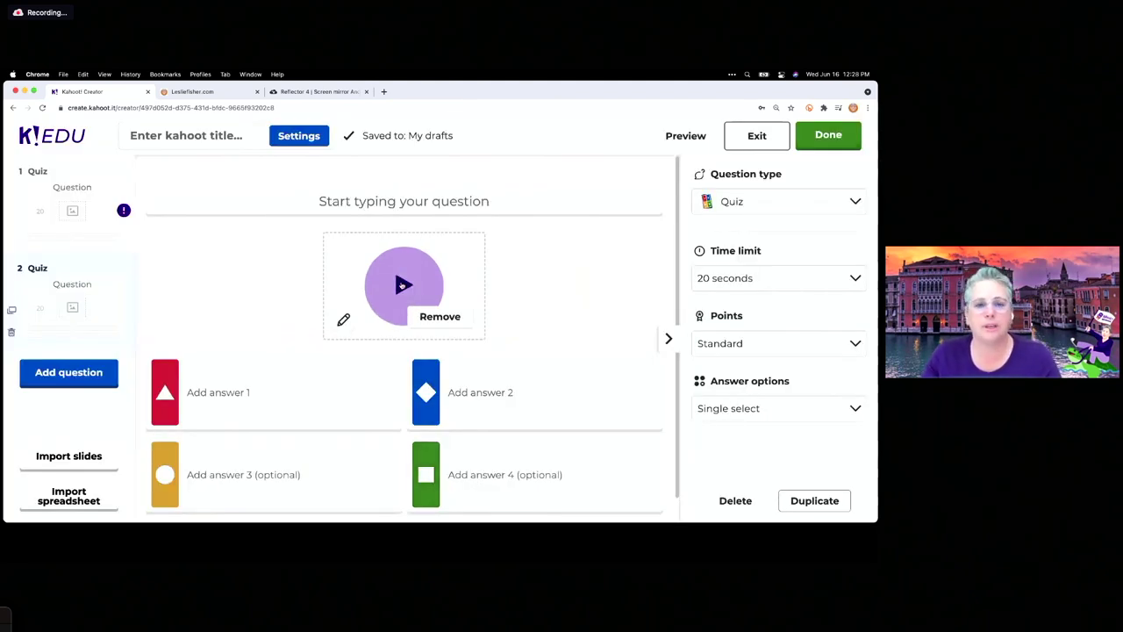
click(402, 285)
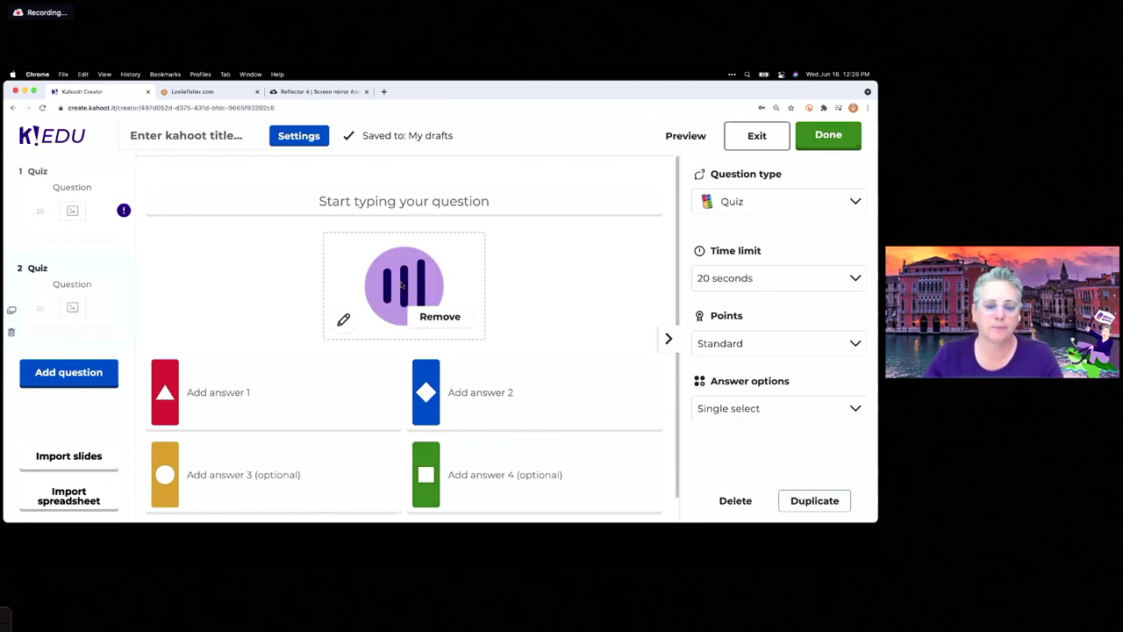
key(XF86AudioRaiseVolume)
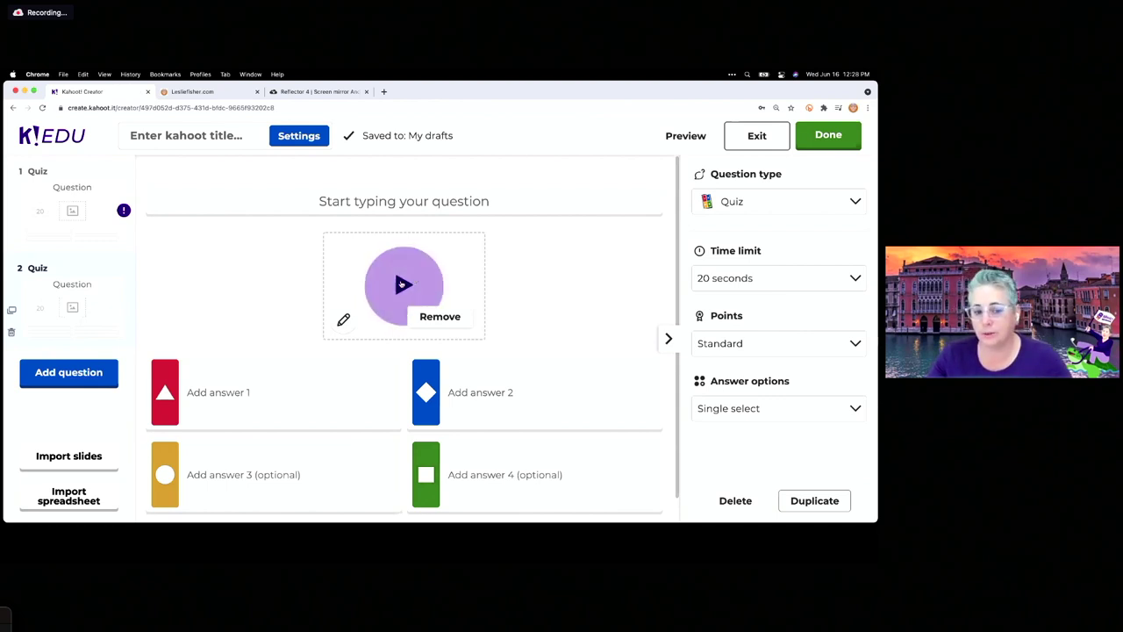
click(402, 285)
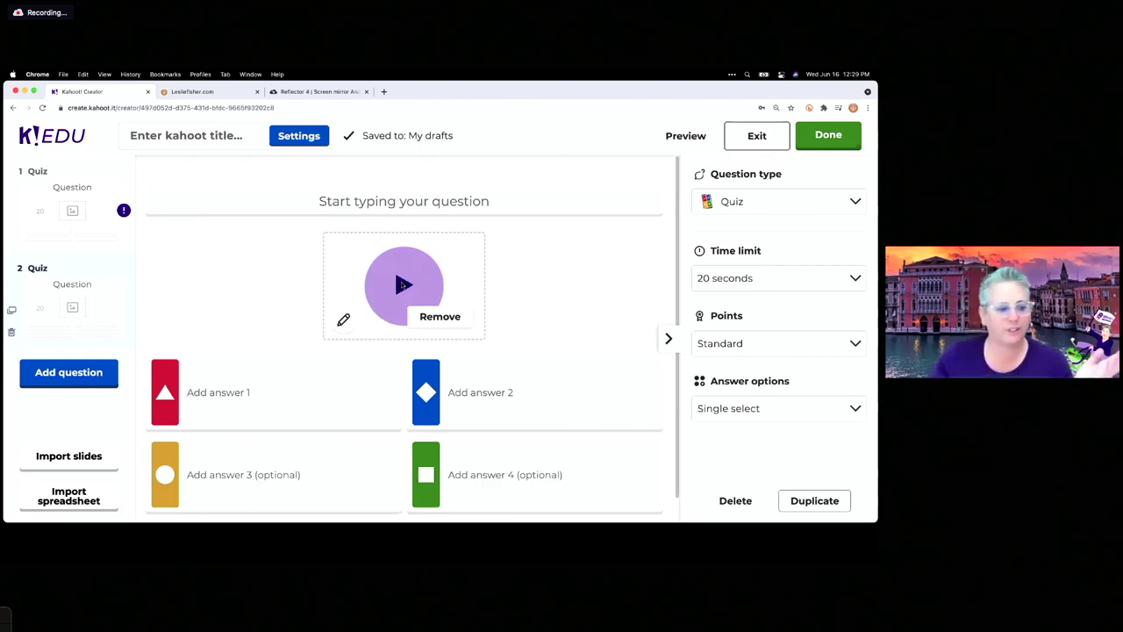
- Add an Open-ended question to the kahoot as the third question
click(101, 374)
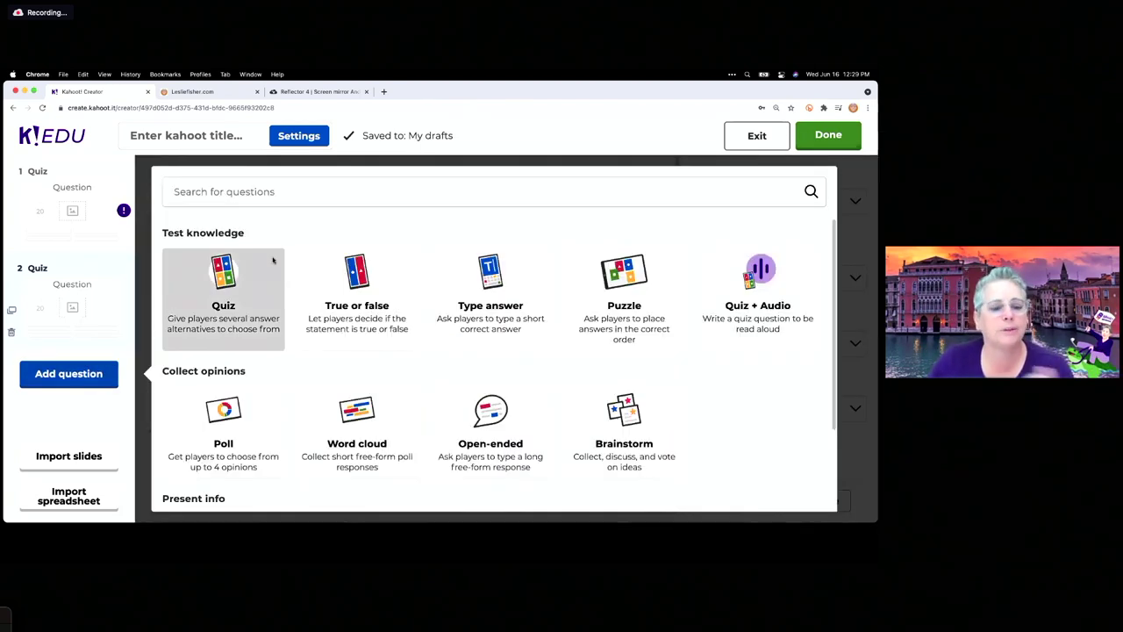
scroll(420, 409, down, 1)
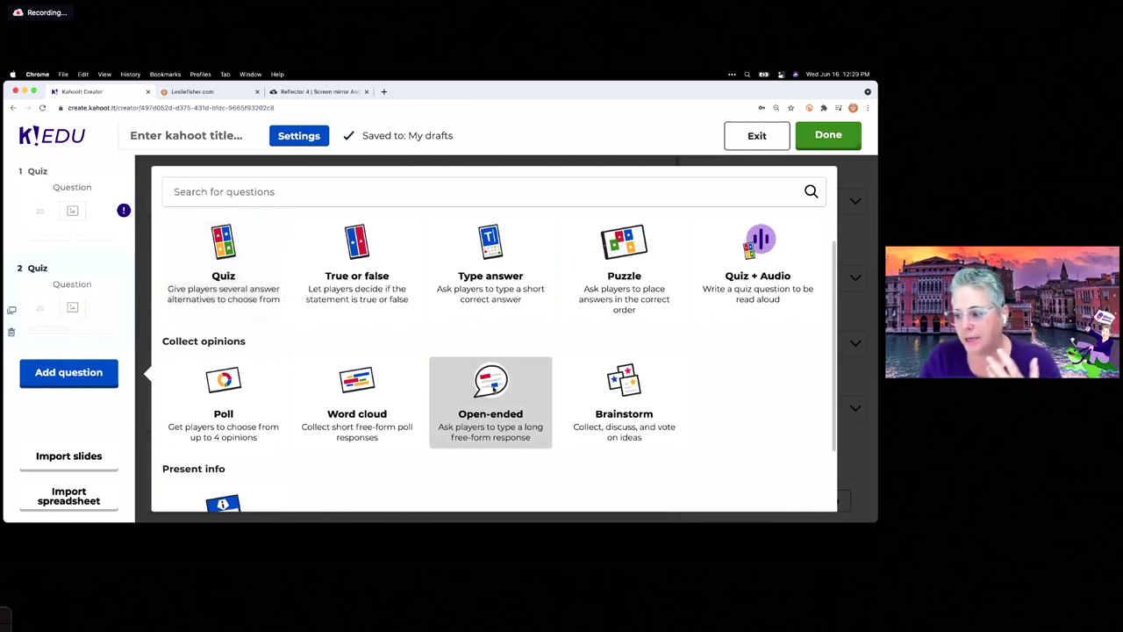
click(492, 390)
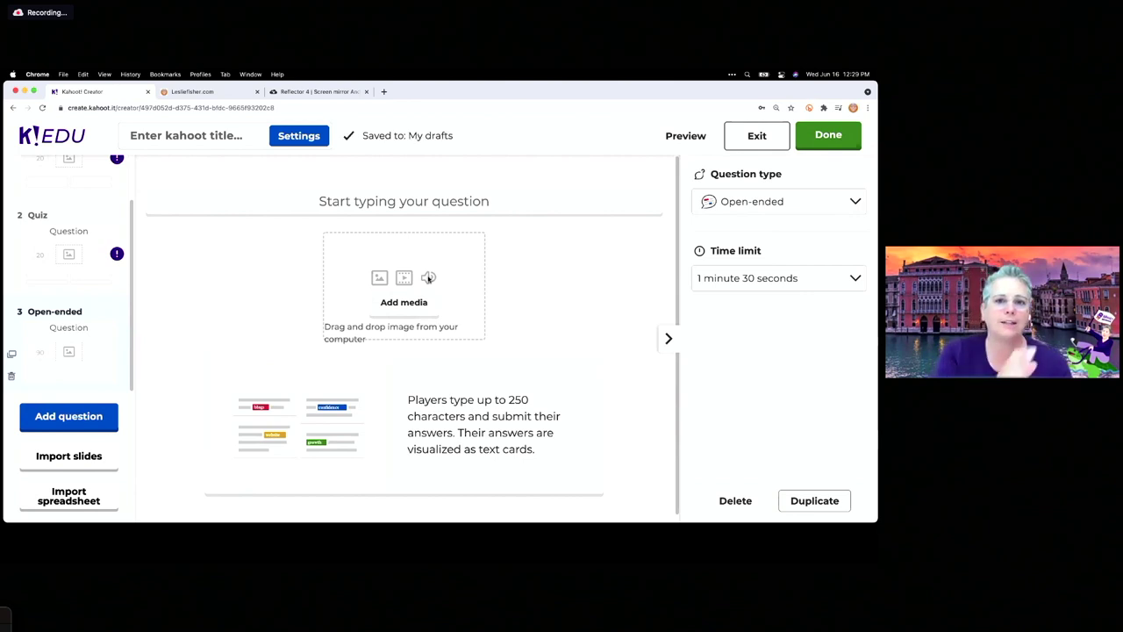
click(390, 310)
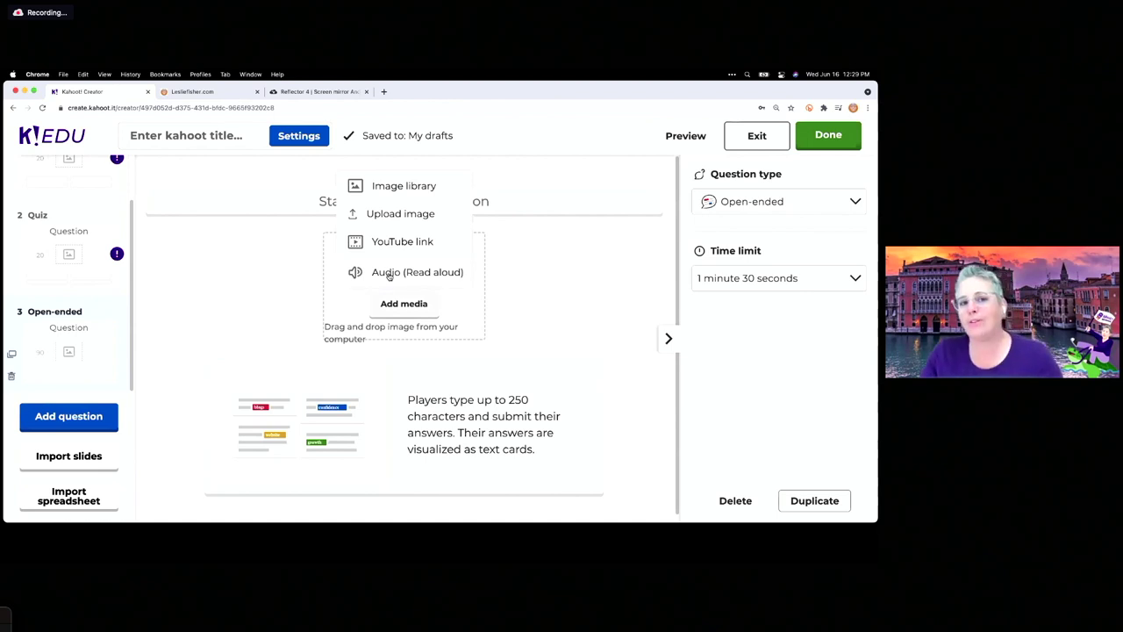
click(389, 272)
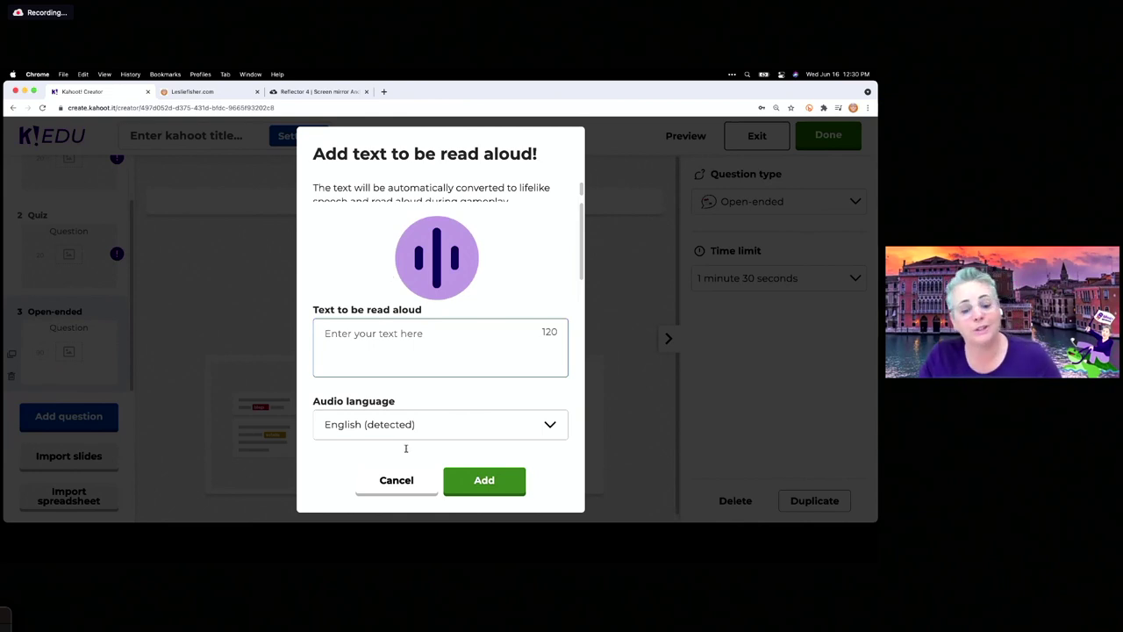
click(408, 483)
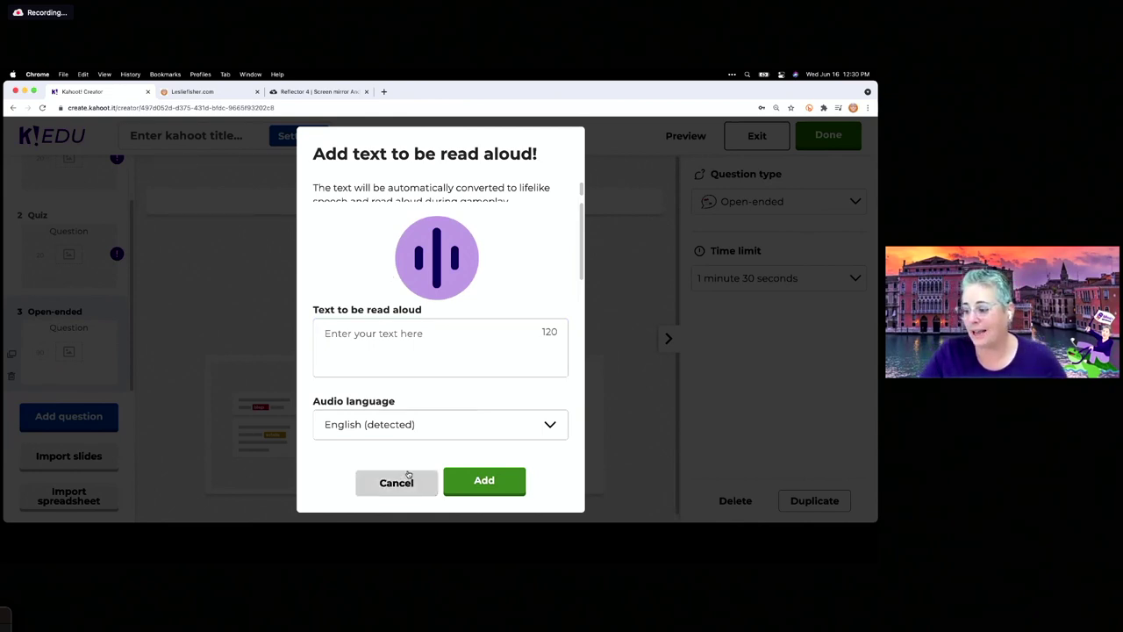
click(407, 482)
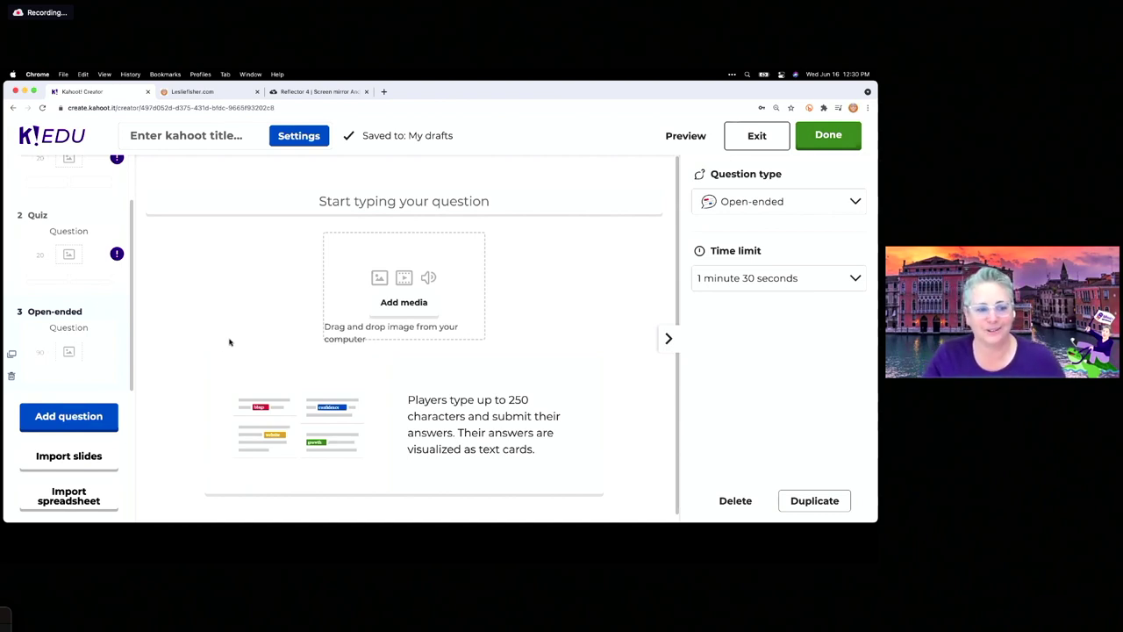
- Add a single slide to the kahoot after the Open-ended question
click(82, 417)
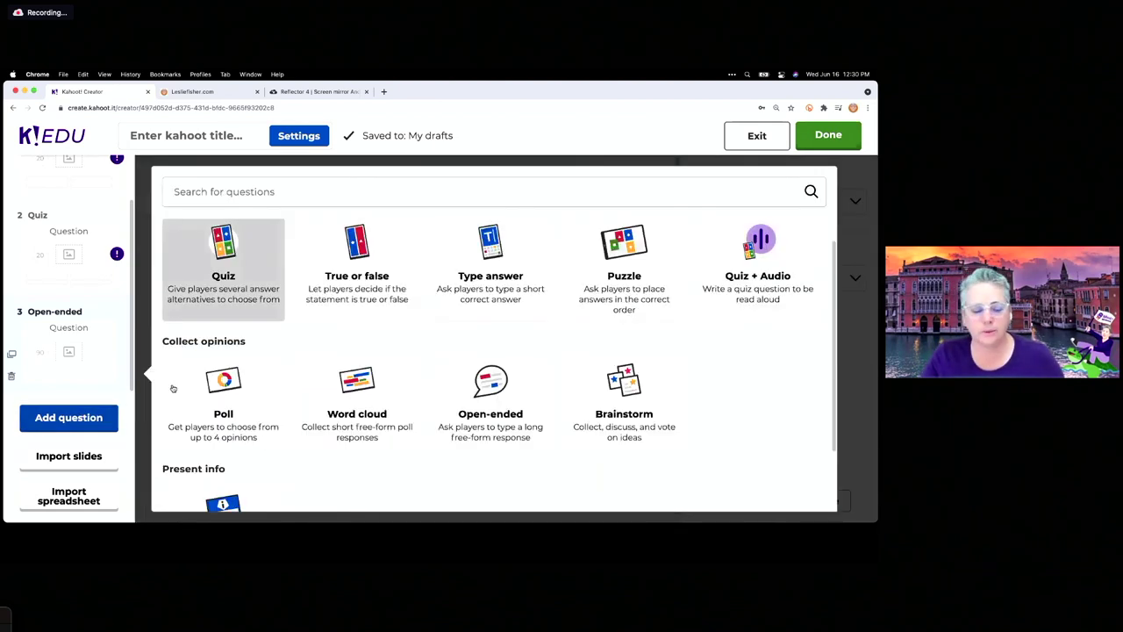
scroll(719, 410, down, 2)
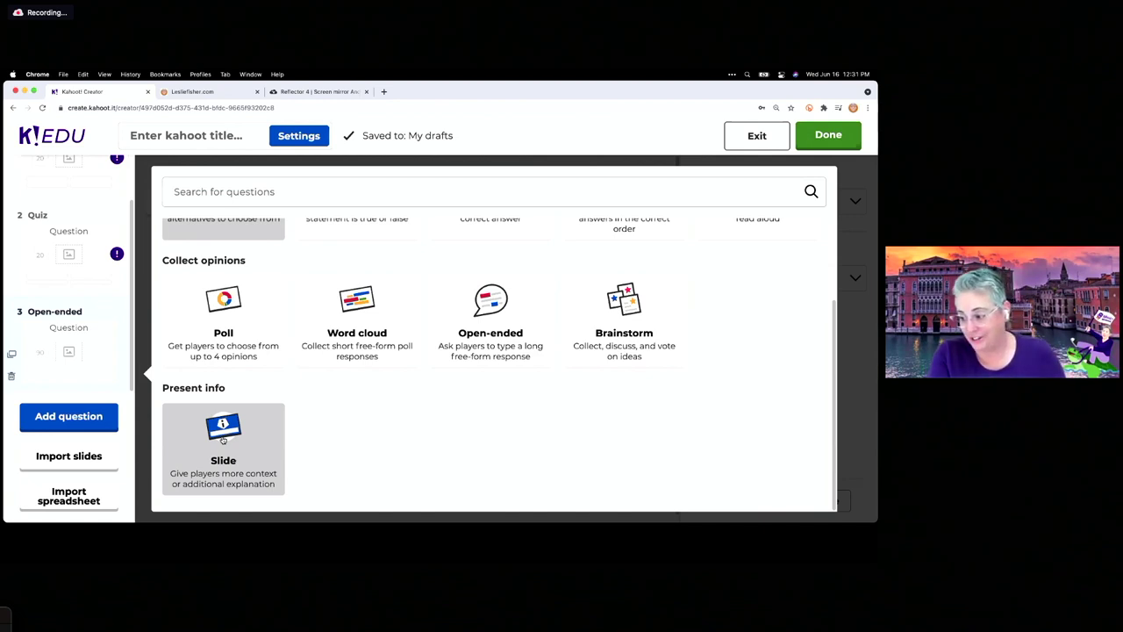
click(223, 440)
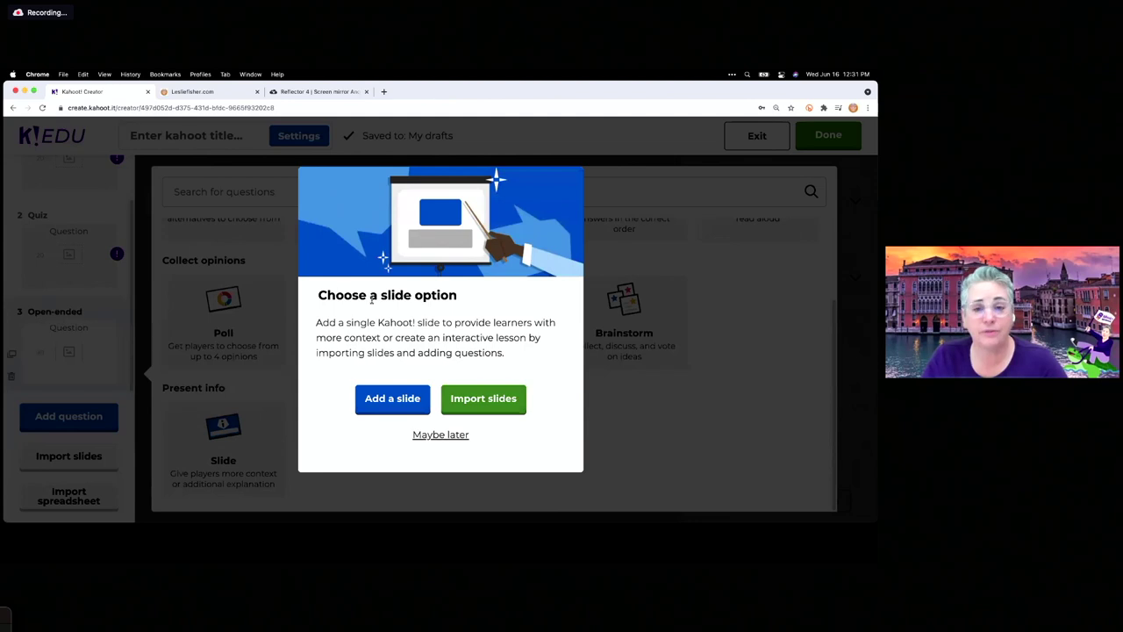
click(383, 401)
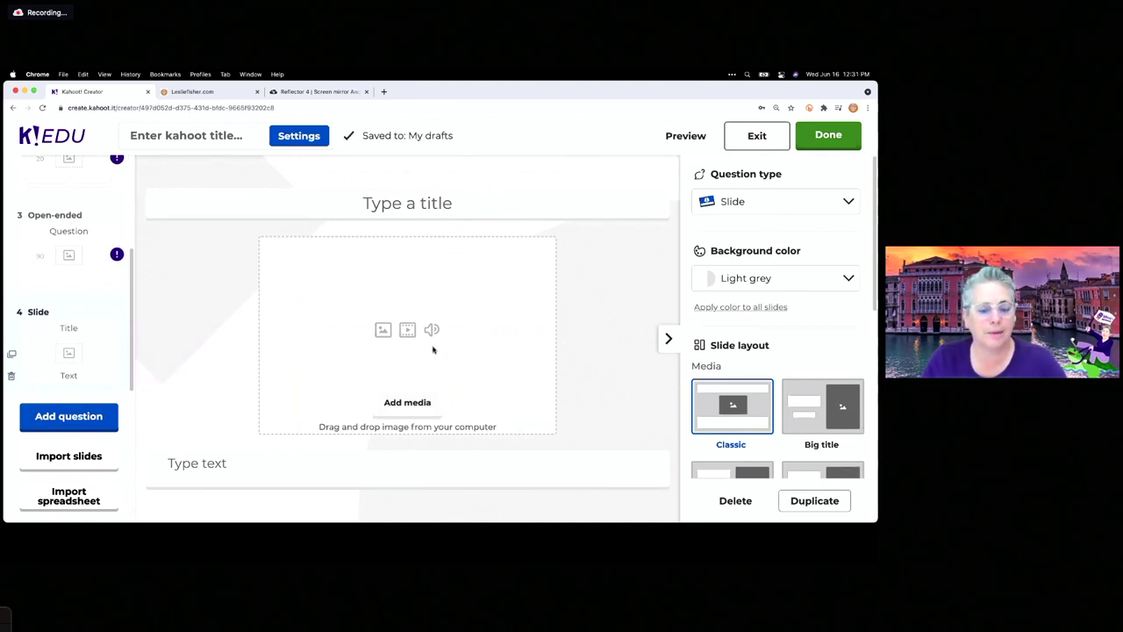
- Look through the media options and the available layouts for the new slide
click(405, 404)
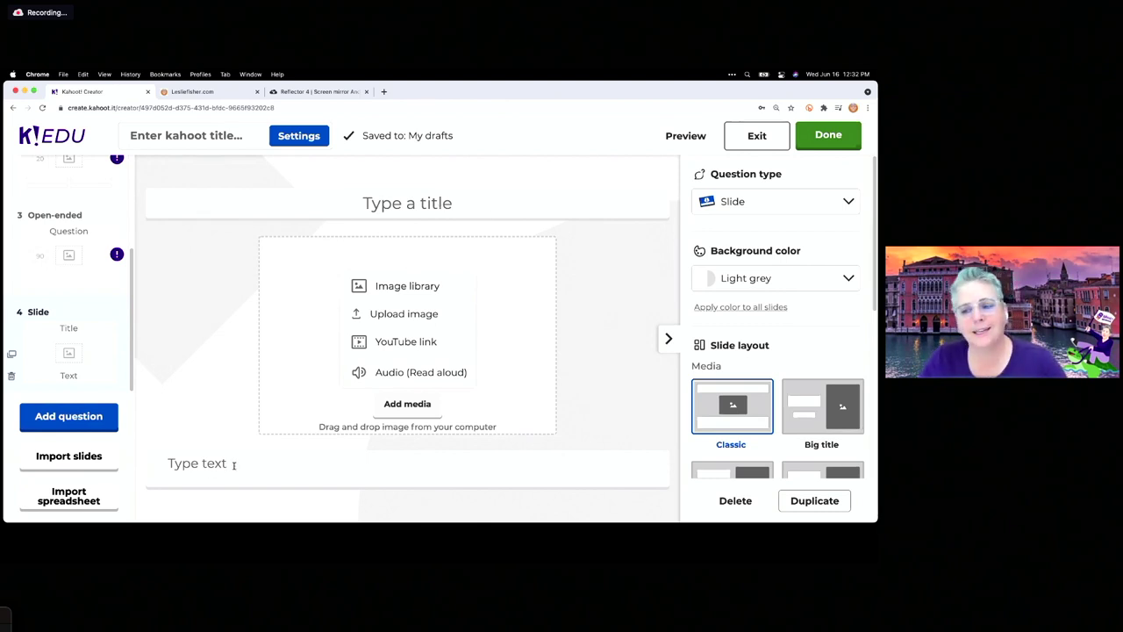
scroll(749, 395, down, 1)
scroll(749, 395, down, 4)
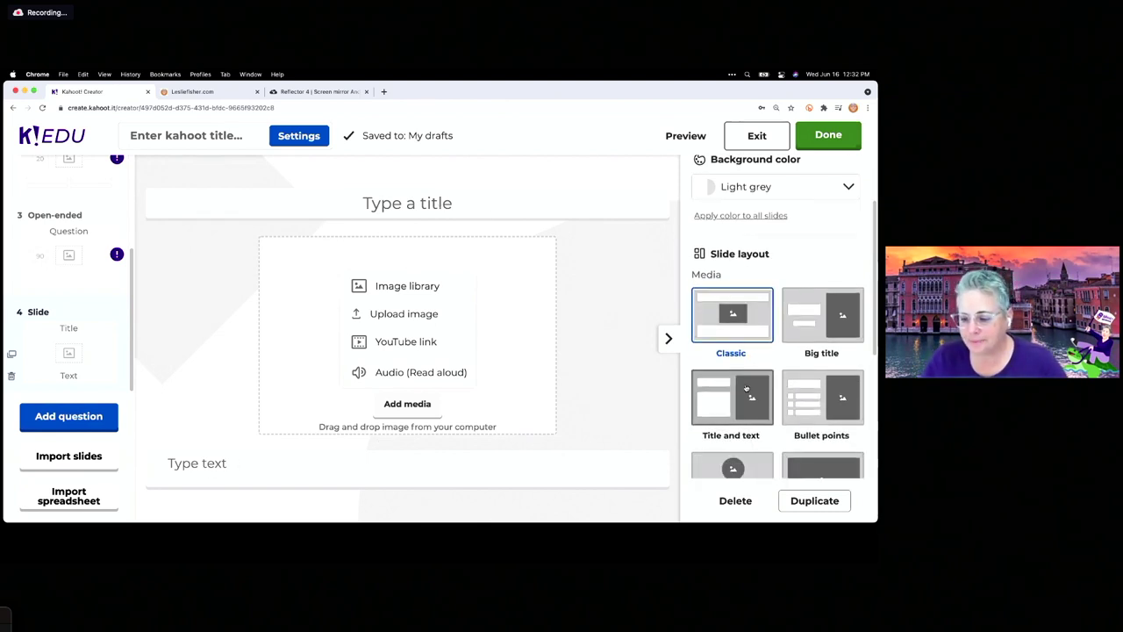
scroll(746, 386, up, 1)
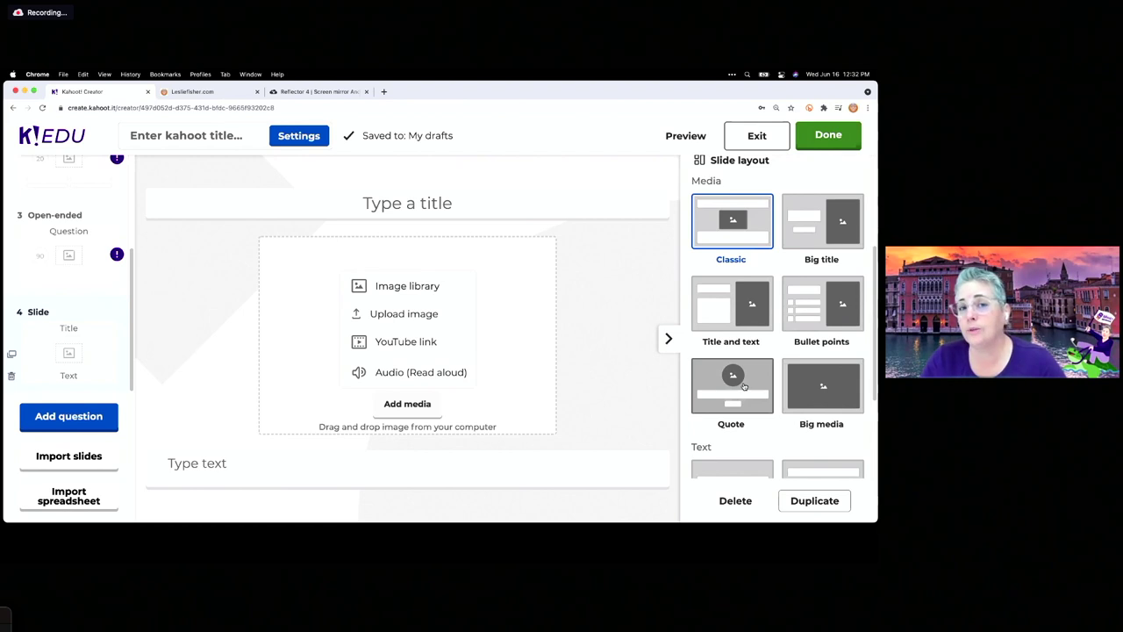
- Try the Big title, Title and text, and Bullet points media layouts on the slide
right_click(823, 231)
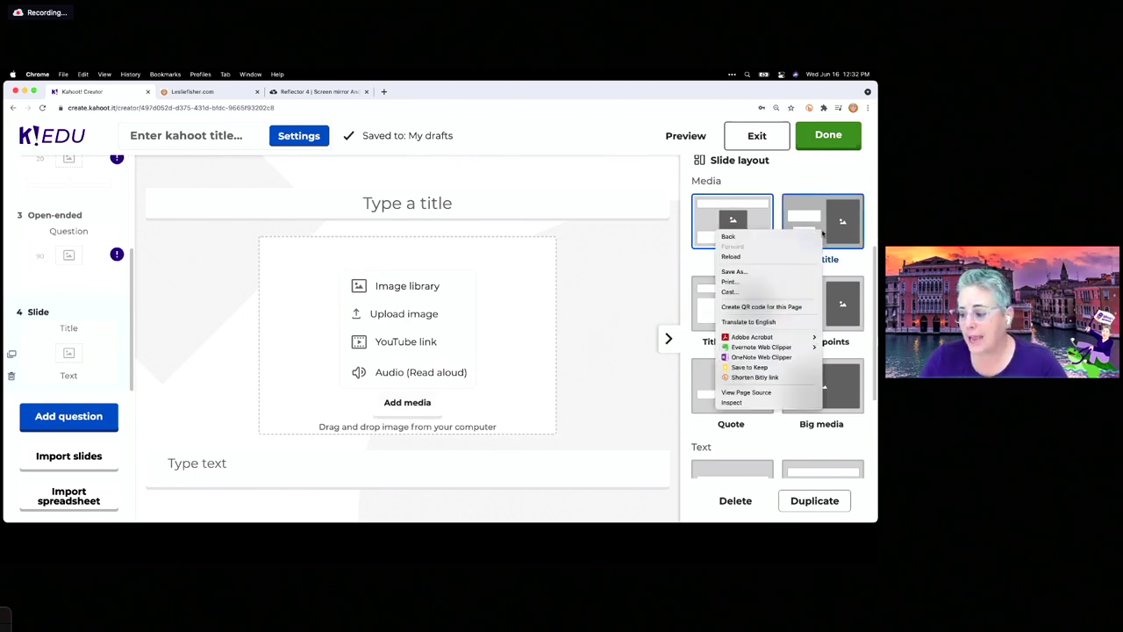
click(825, 228)
right_click(828, 225)
click(844, 237)
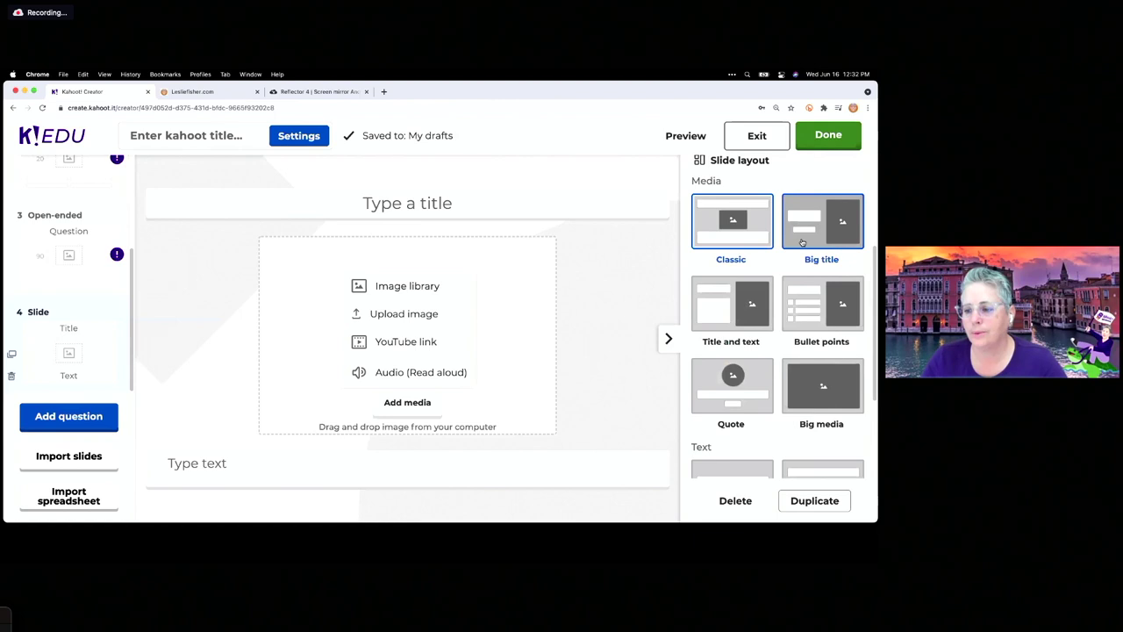
click(720, 304)
click(802, 306)
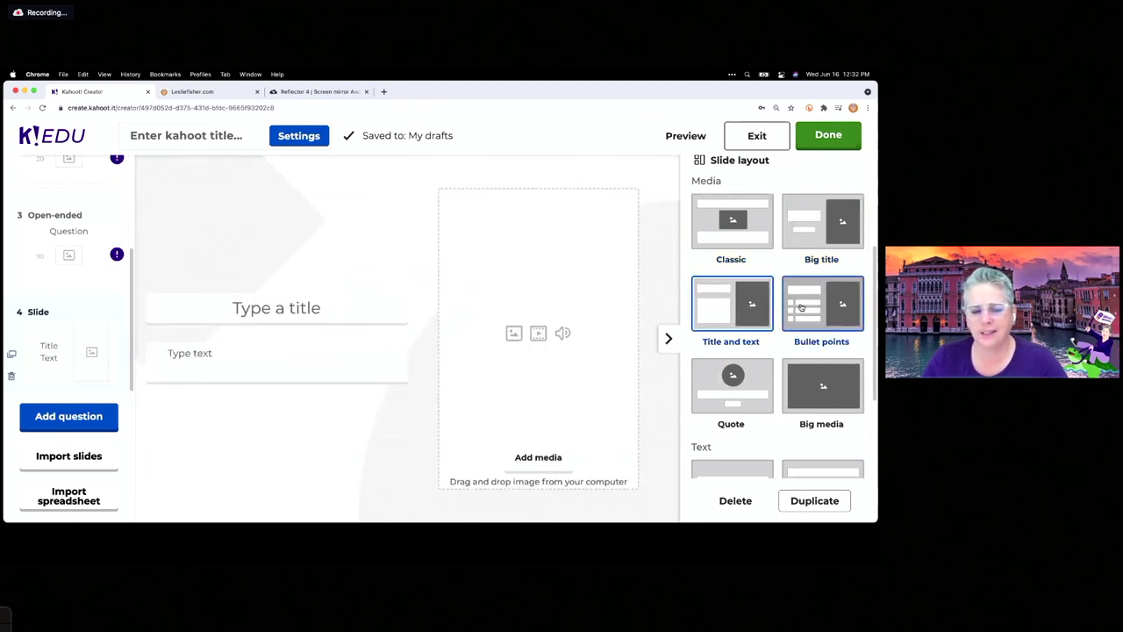
- Preview the Quote, Big media and text-only Big title layouts, and apply the text-only Title and text layout to the slide
click(721, 400)
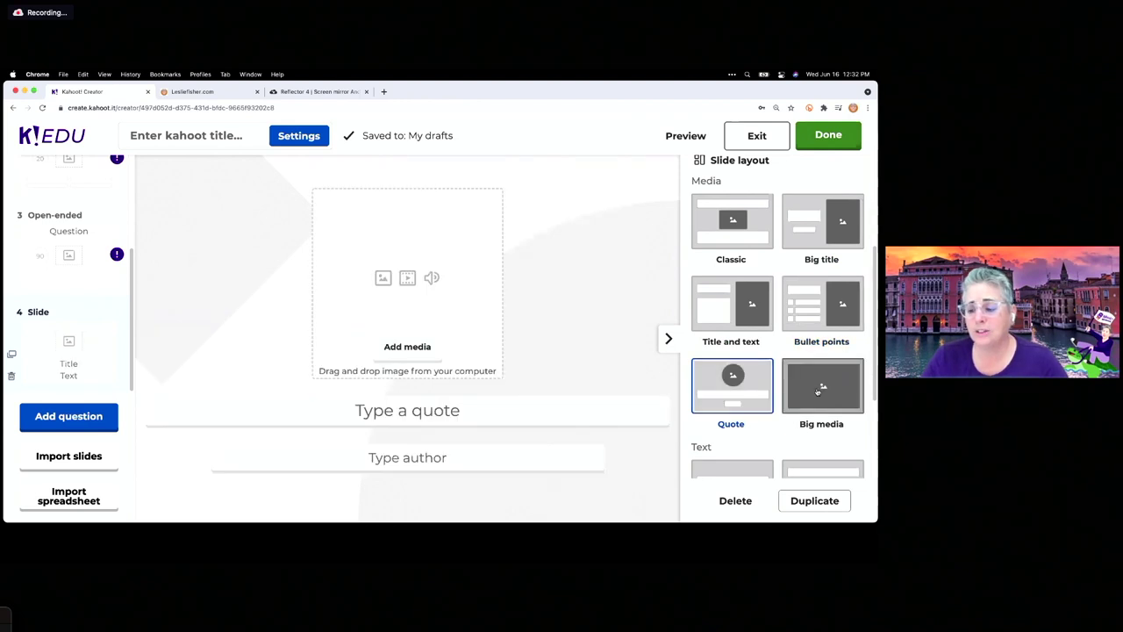
scroll(818, 393, down, 1)
click(811, 320)
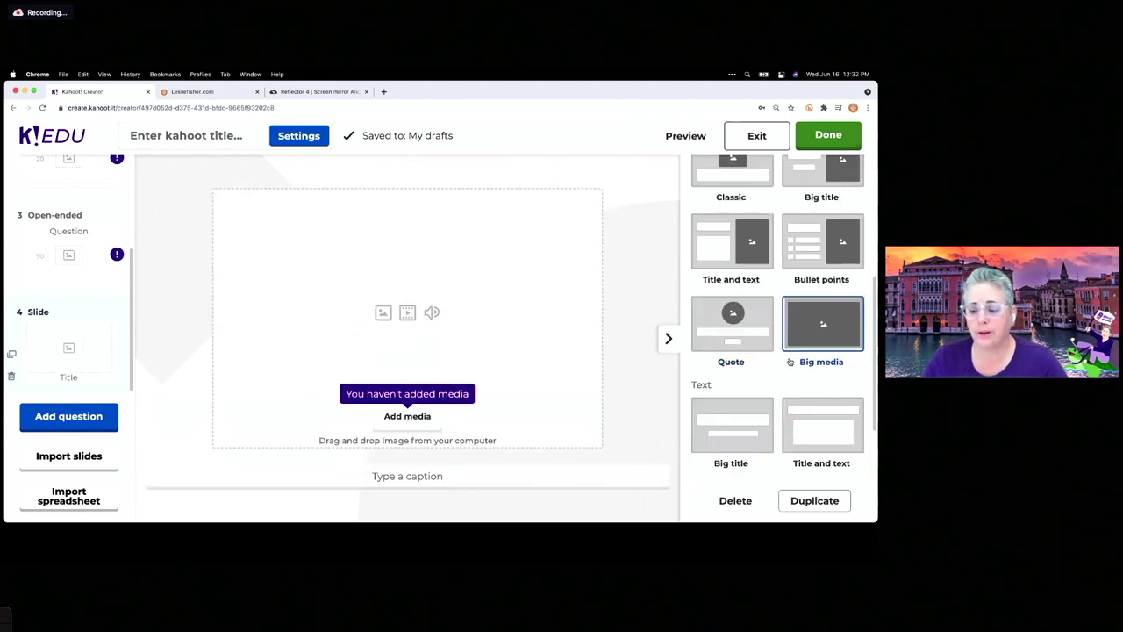
click(741, 427)
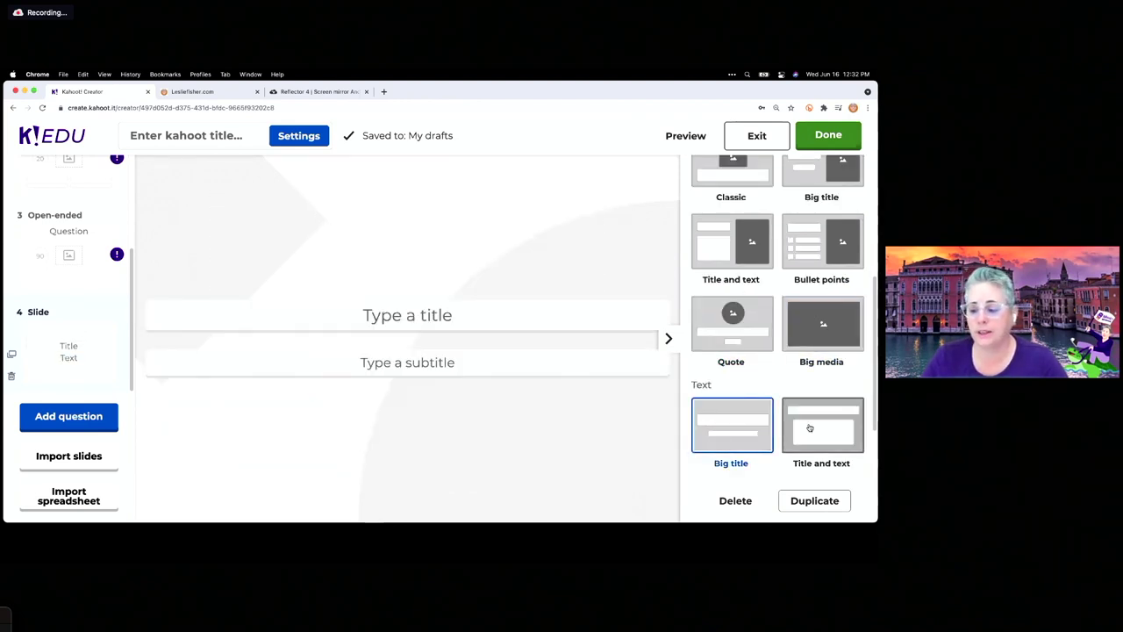
click(810, 428)
- Set the slide's background color to Yellow
scroll(685, 372, up, 3)
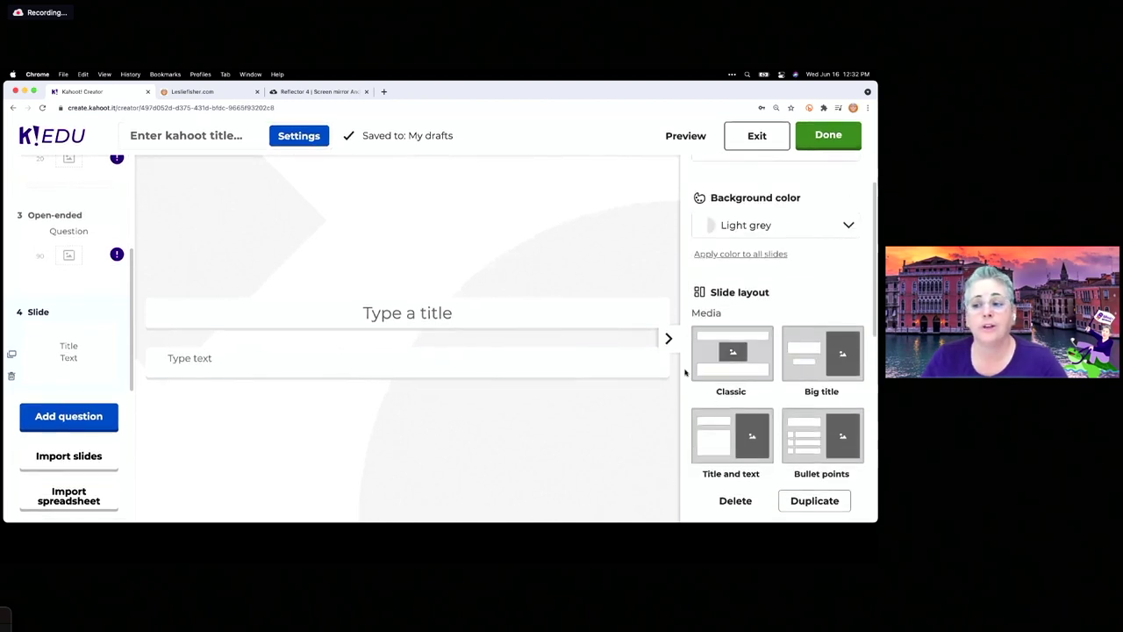
click(798, 225)
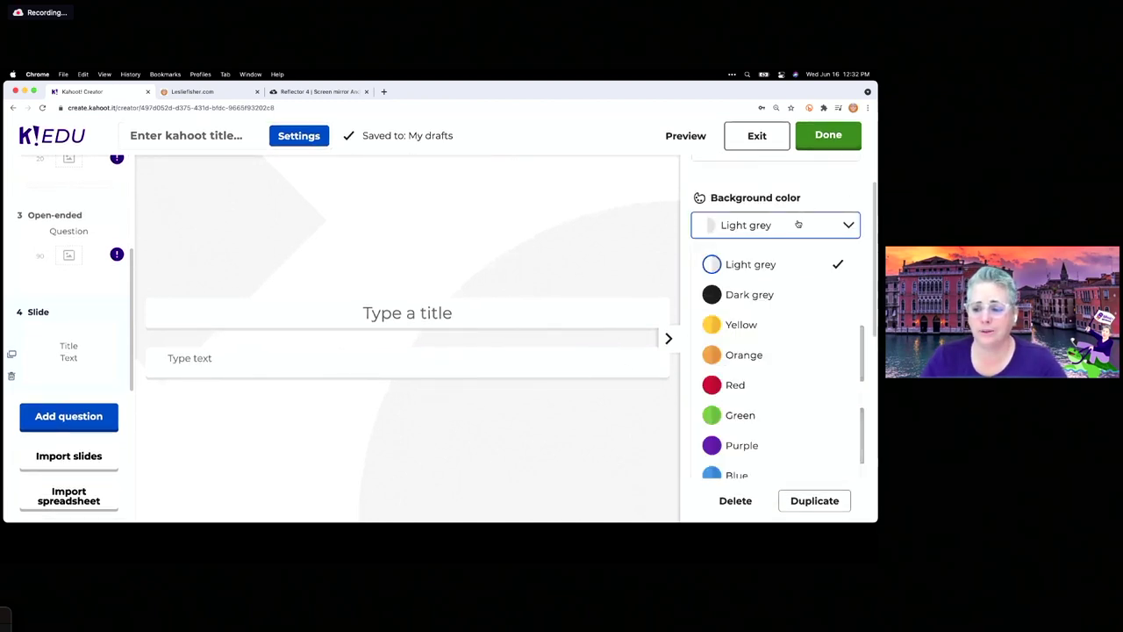
click(743, 325)
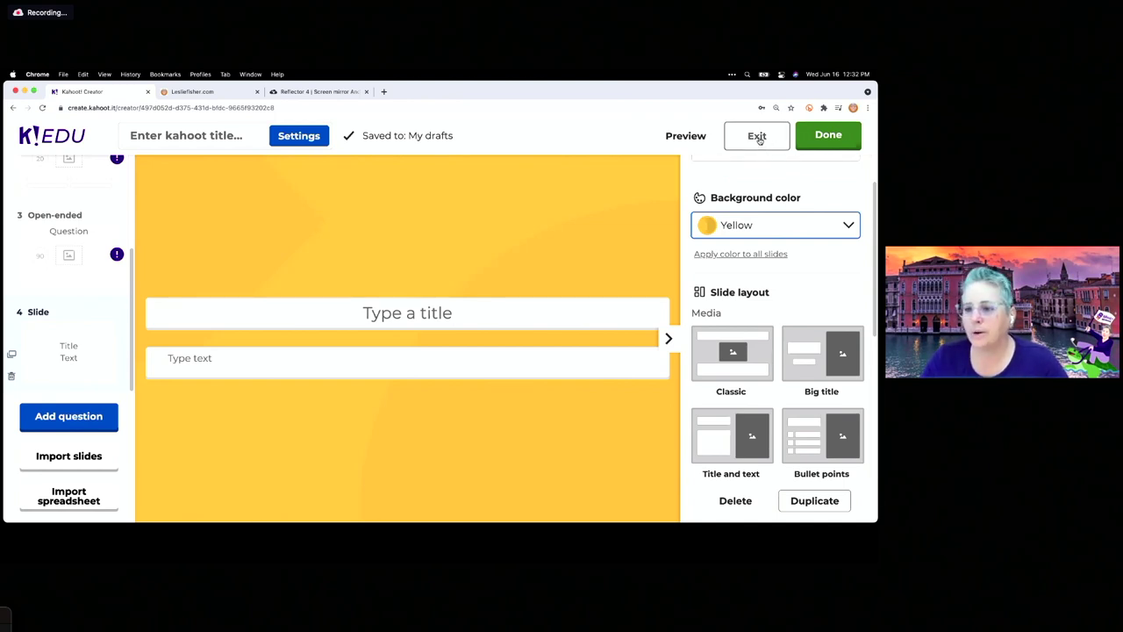
- Finish editing by keeping the incomplete kahoot as a draft, and look through the drafts in the library
click(824, 139)
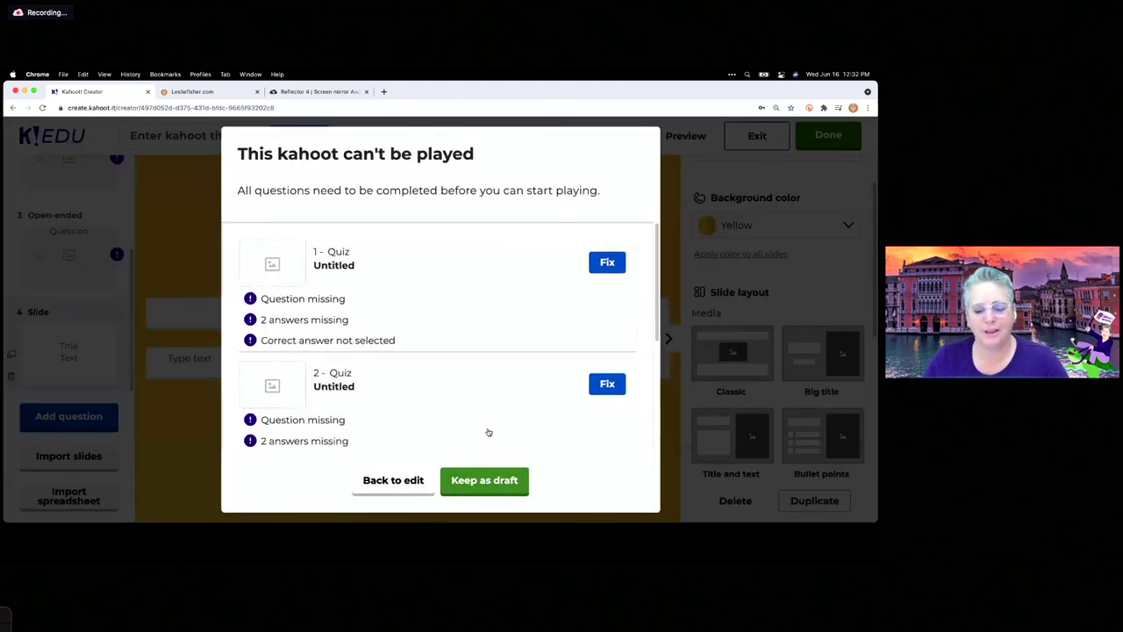
click(478, 474)
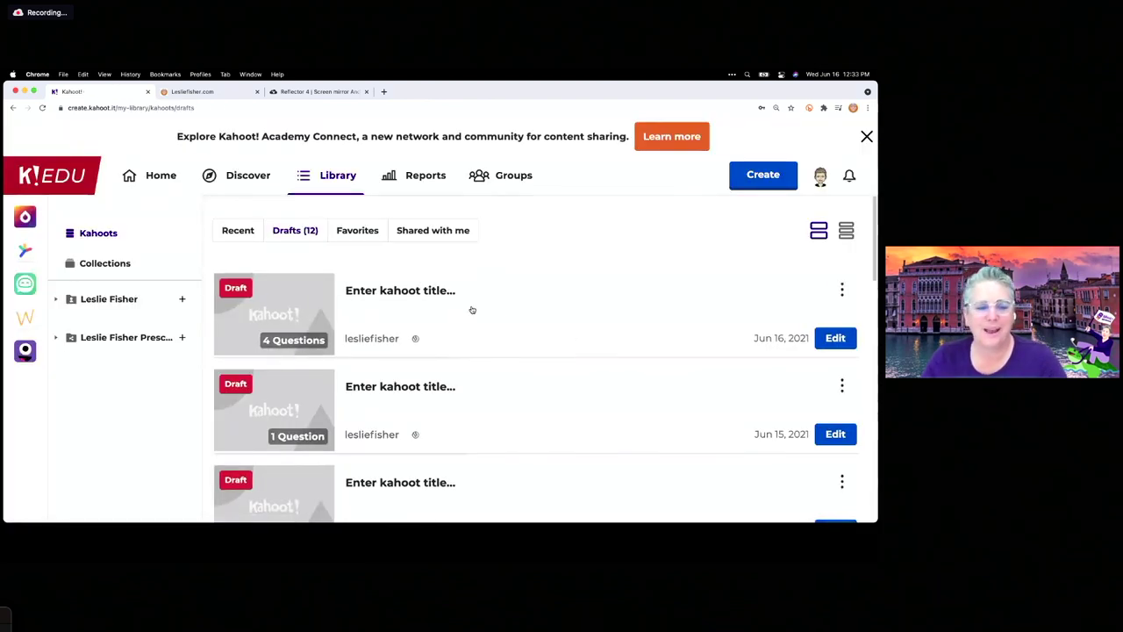
scroll(471, 311, down, 5)
scroll(471, 309, down, 3)
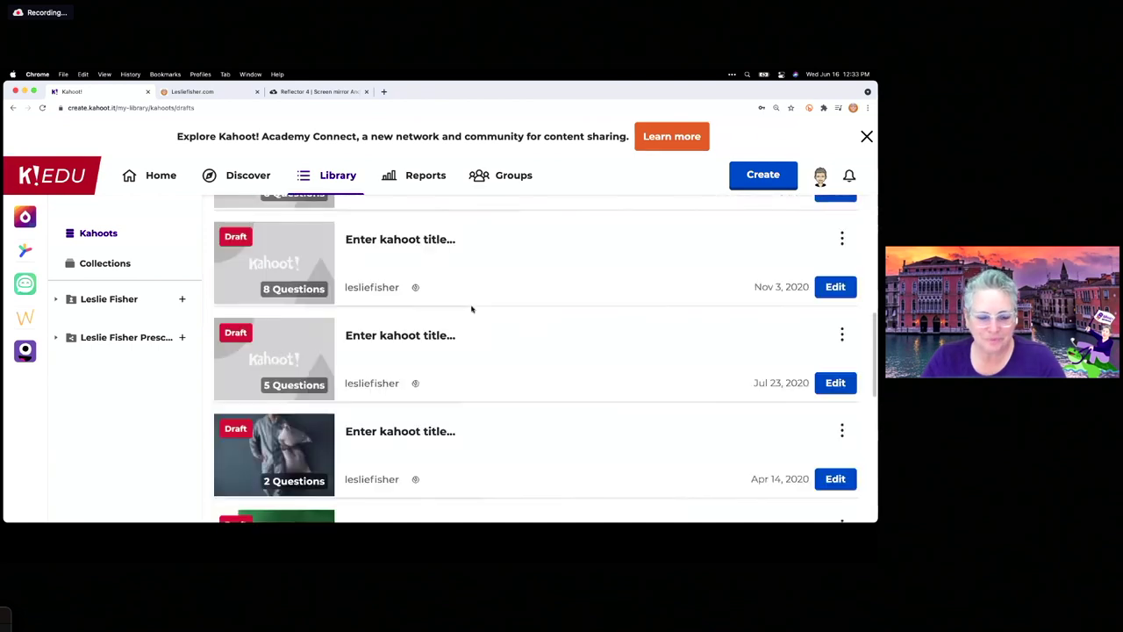
scroll(471, 309, up, 10)
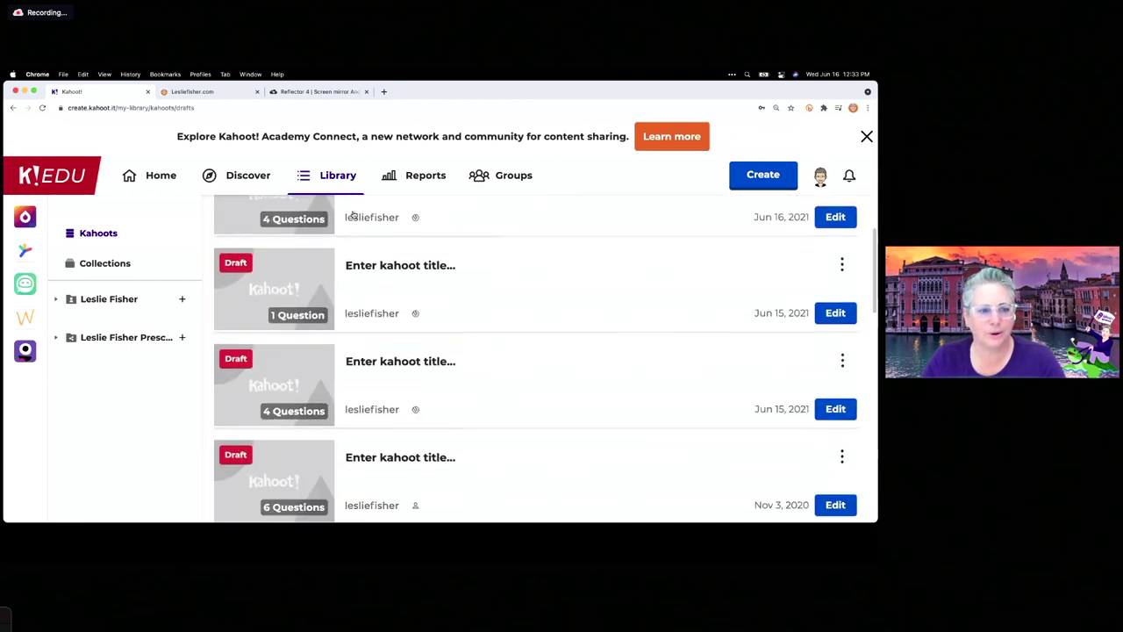
- Open the Turtles and Italy kahoot from the home page and start it in Teach mode
click(155, 177)
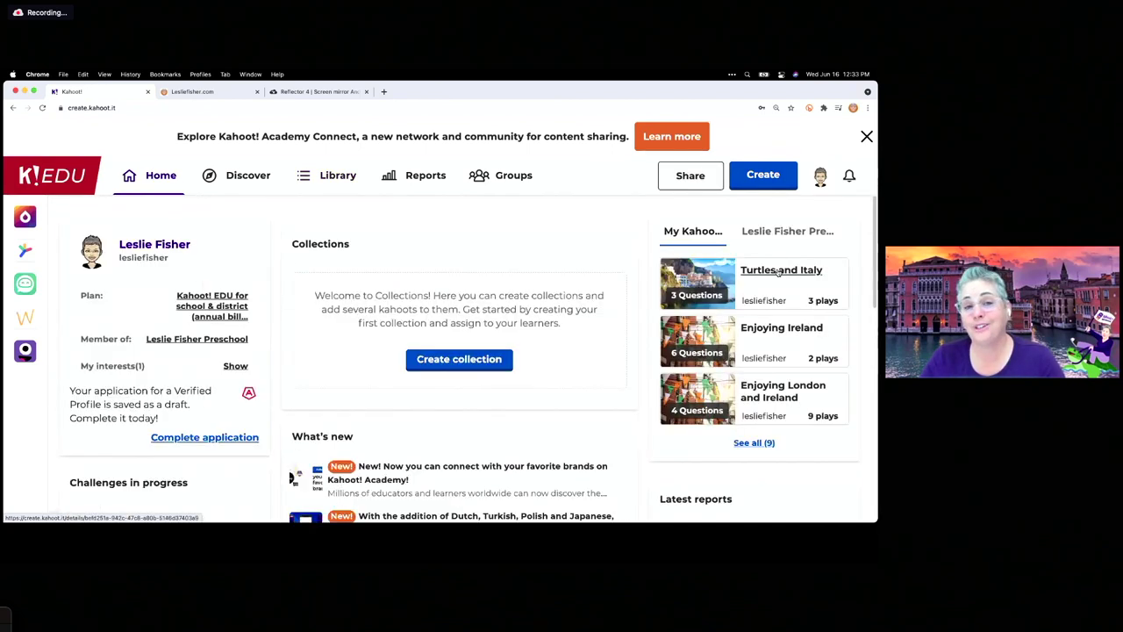
click(779, 271)
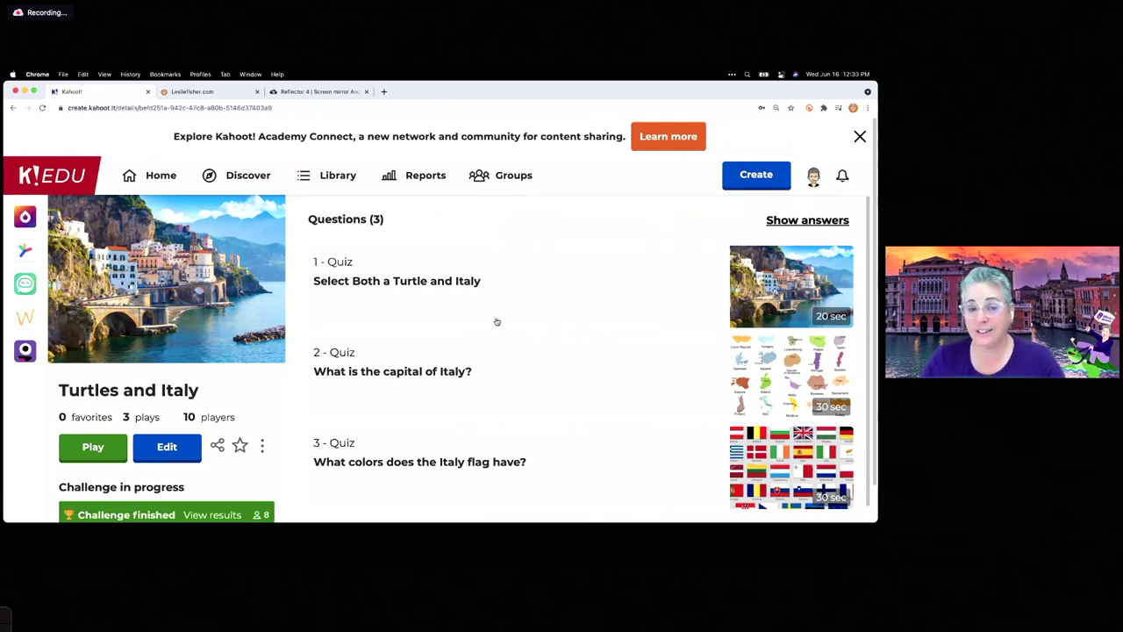
click(87, 449)
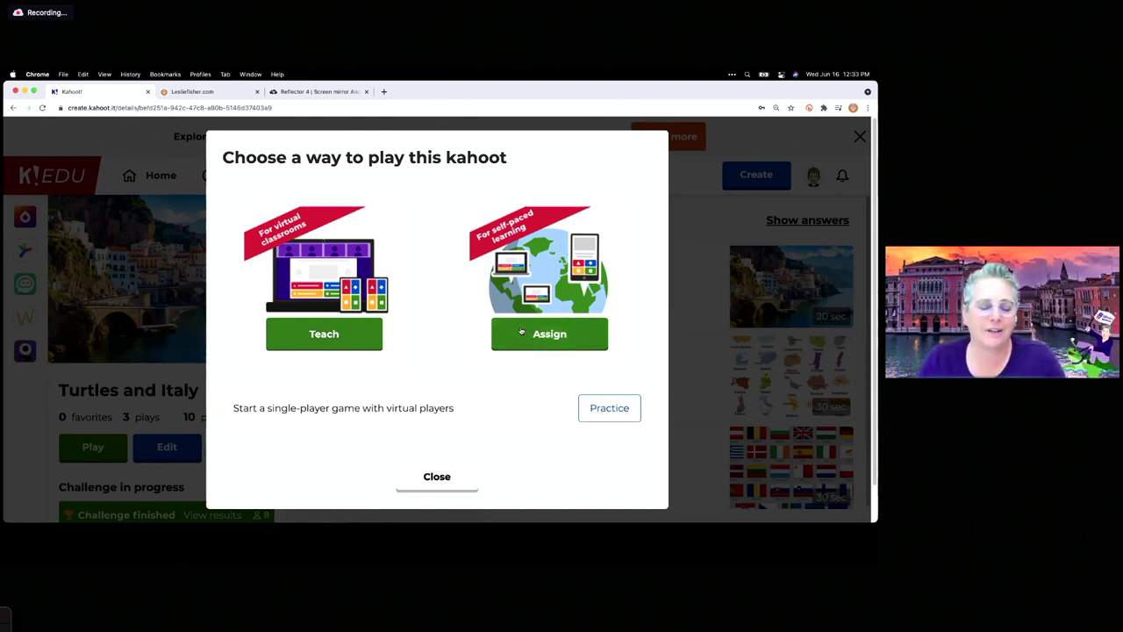
click(323, 335)
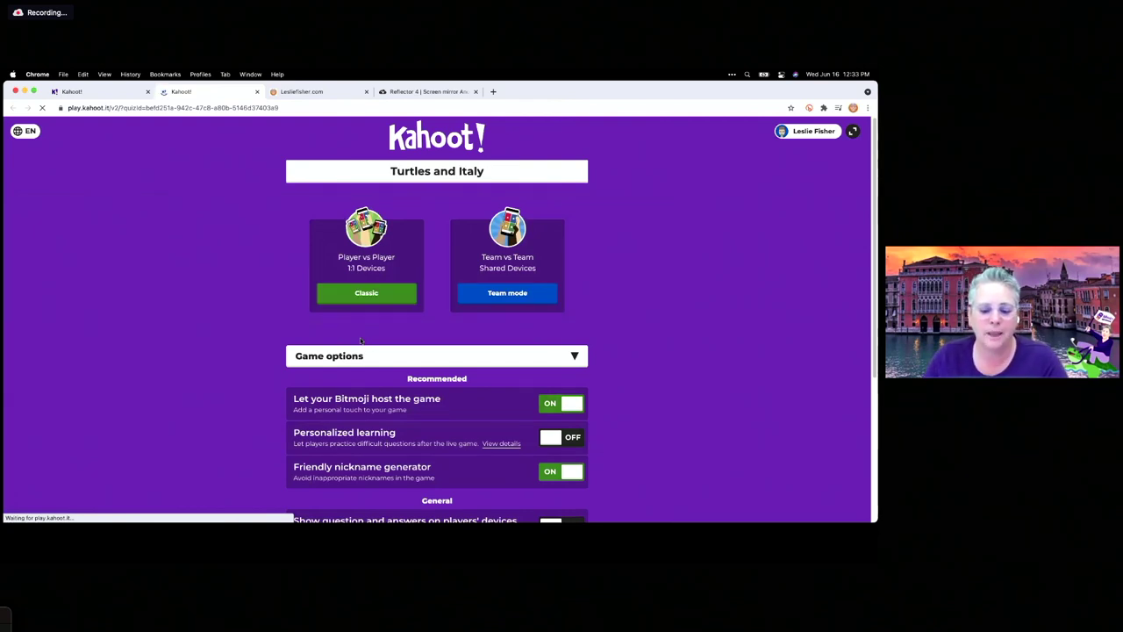
- Review the game options and turn on showing the question and answers on players' devices
scroll(639, 326, down, 2)
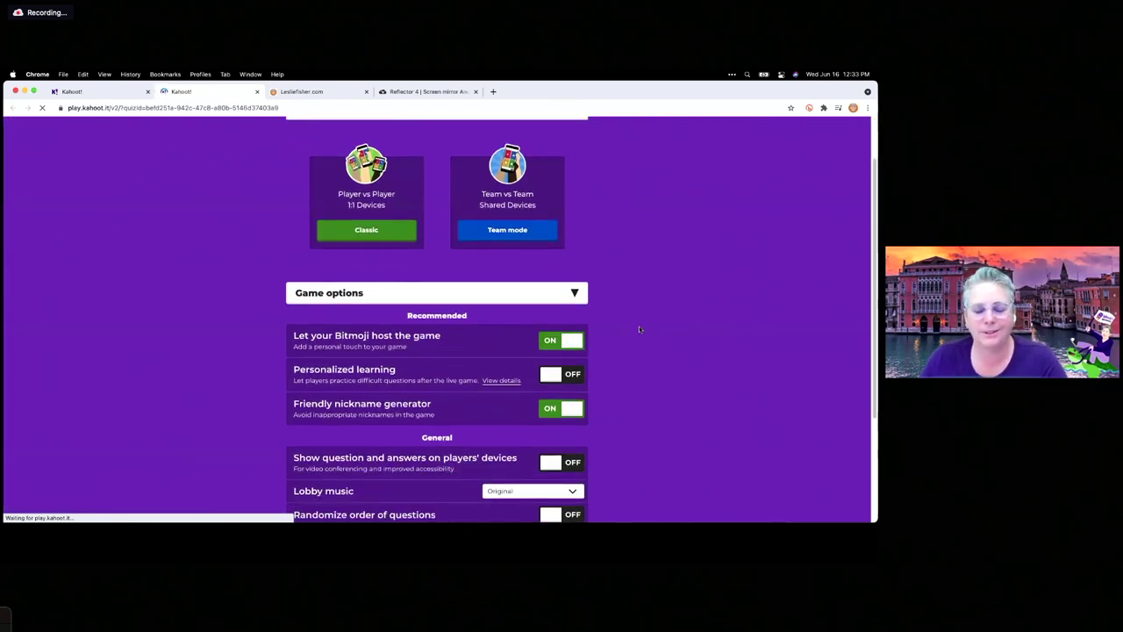
scroll(640, 329, down, 2)
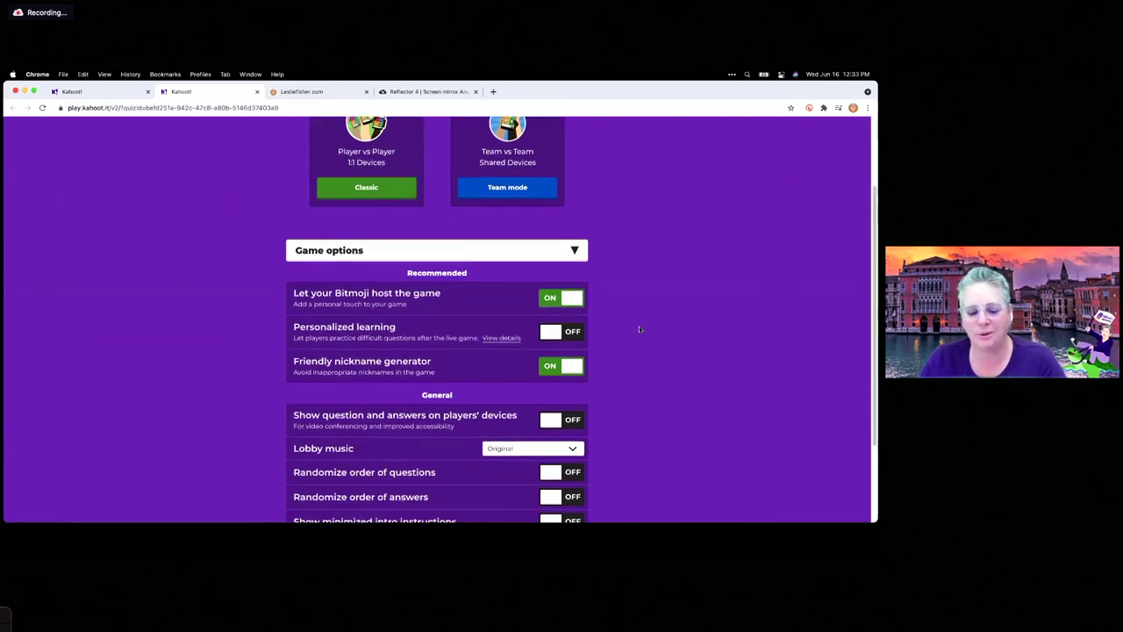
scroll(639, 330, down, 2)
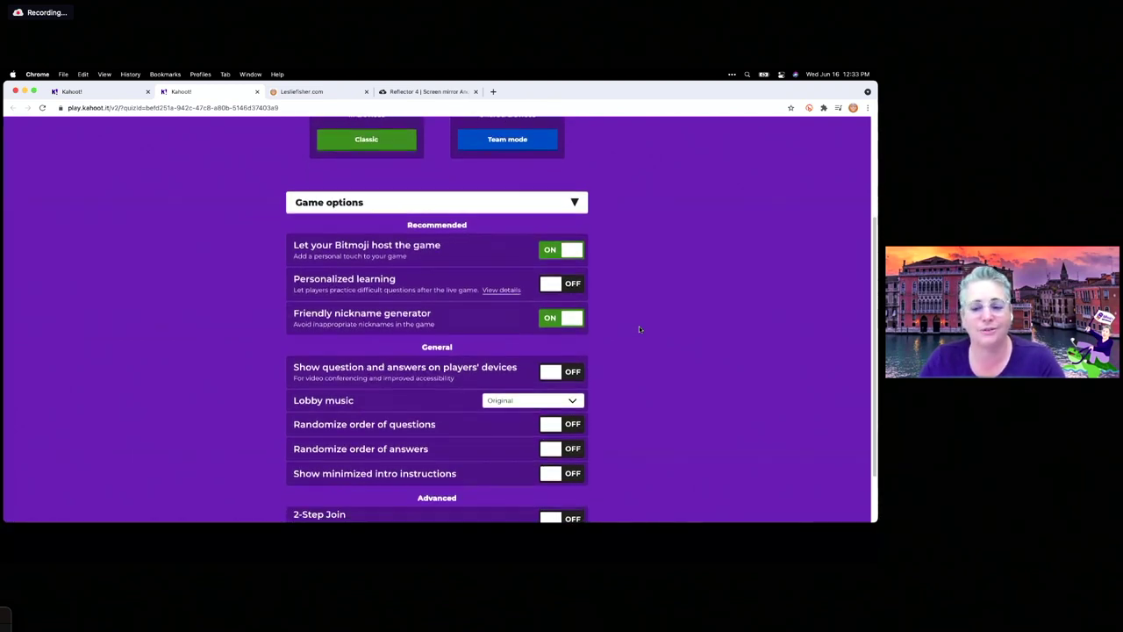
scroll(639, 329, down, 1)
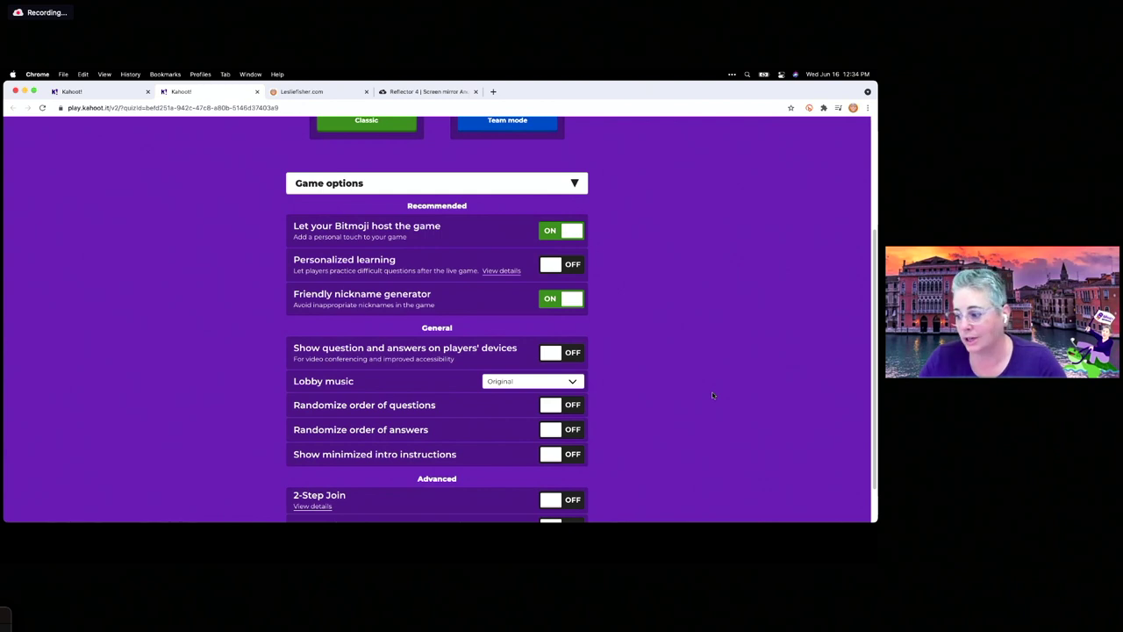
click(572, 359)
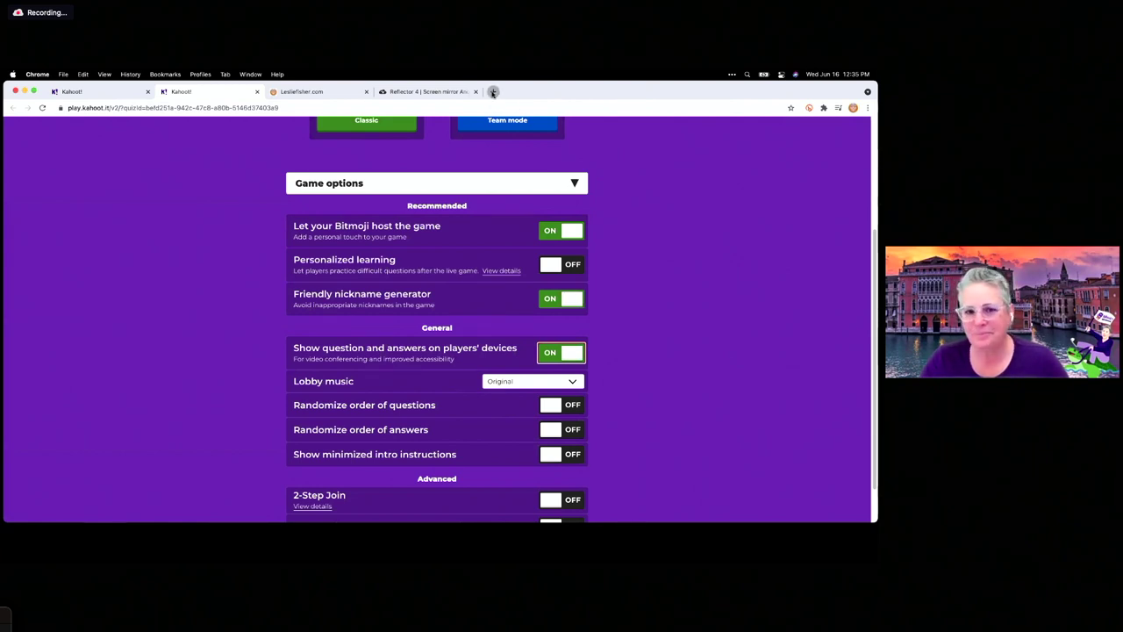
- Open wakelet.com in a new browser tab
key(super+t)
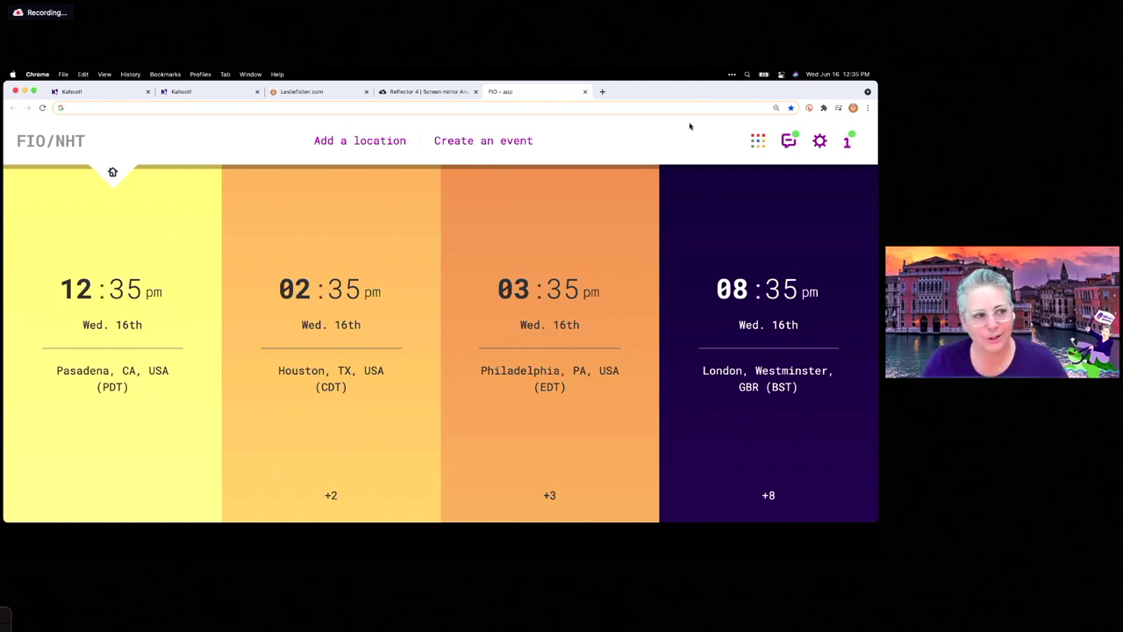
text(wakelet.com)
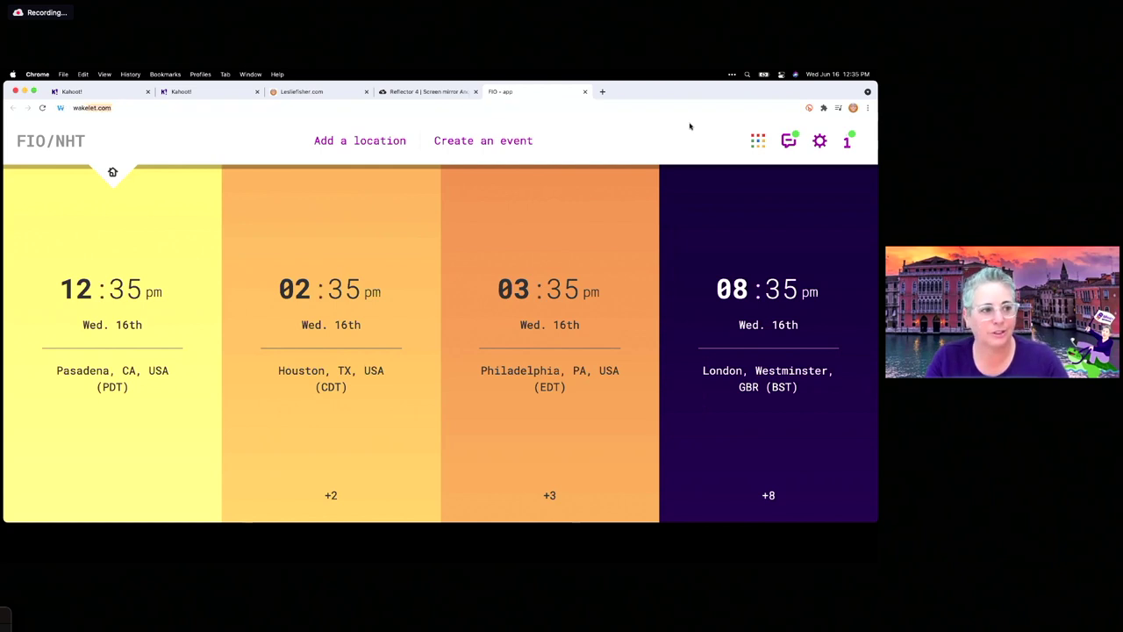
key(Return)
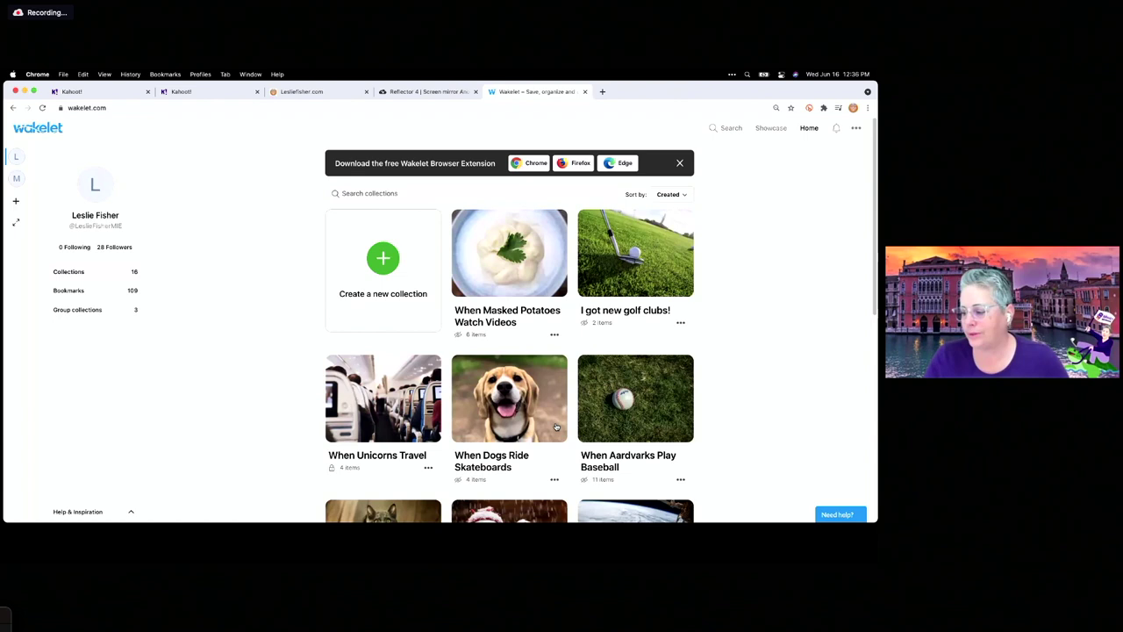
- Look through the existing collections on the Wakelet home page, down to Meet The Flintones and back
scroll(614, 395, down, 2)
scroll(743, 369, down, 3)
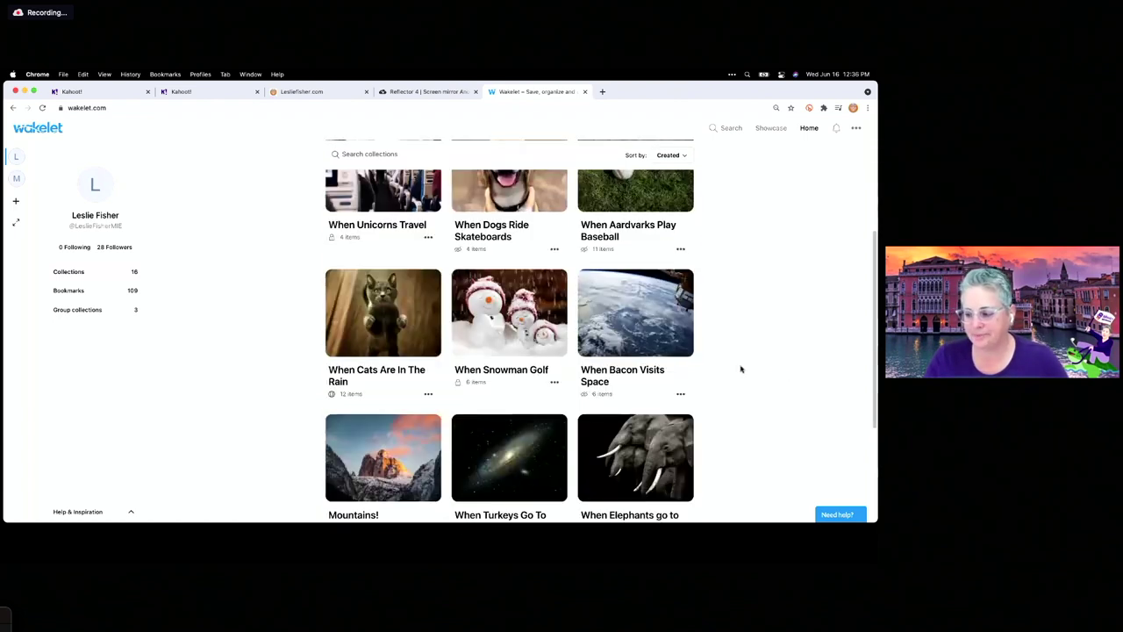
scroll(742, 369, down, 4)
scroll(614, 366, down, 1)
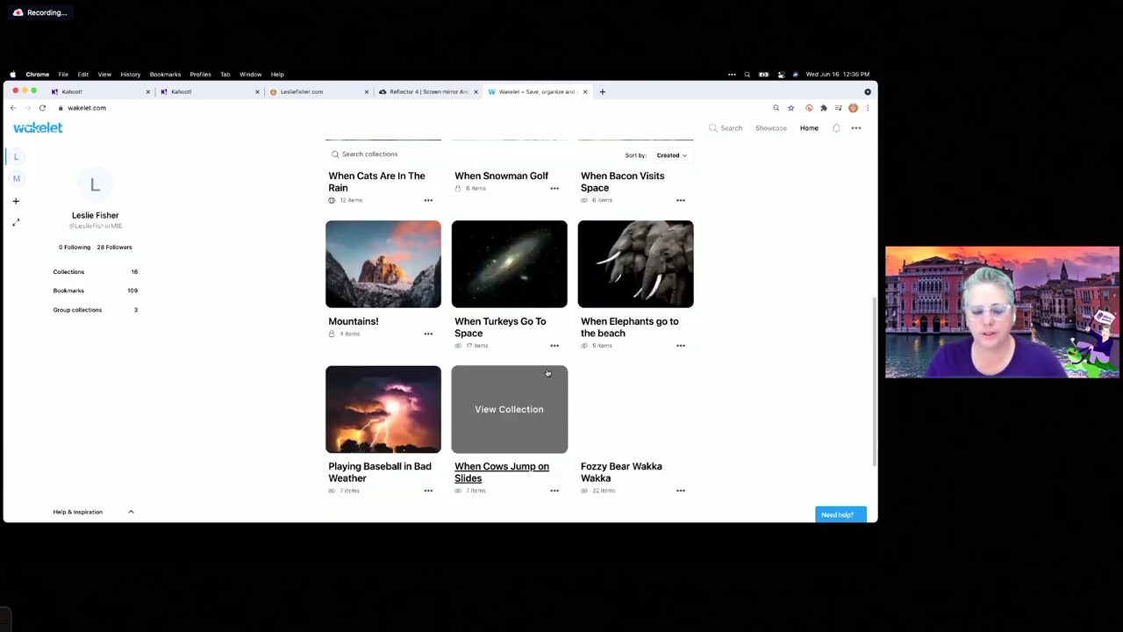
scroll(549, 373, down, 2)
scroll(644, 421, down, 1)
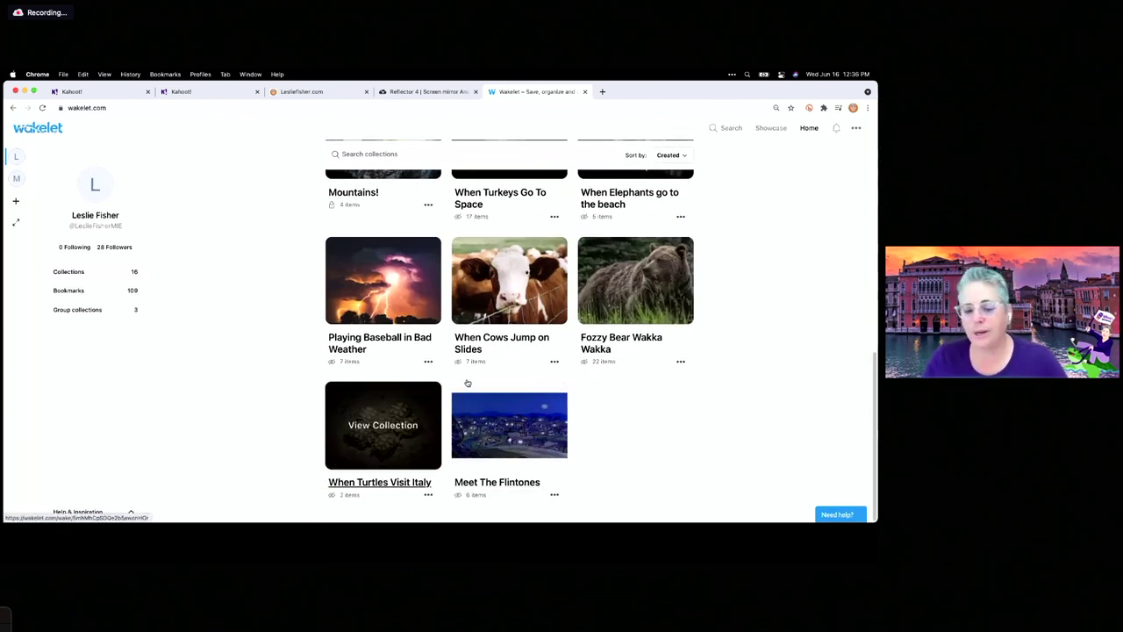
scroll(467, 336, up, 5)
scroll(467, 336, up, 10)
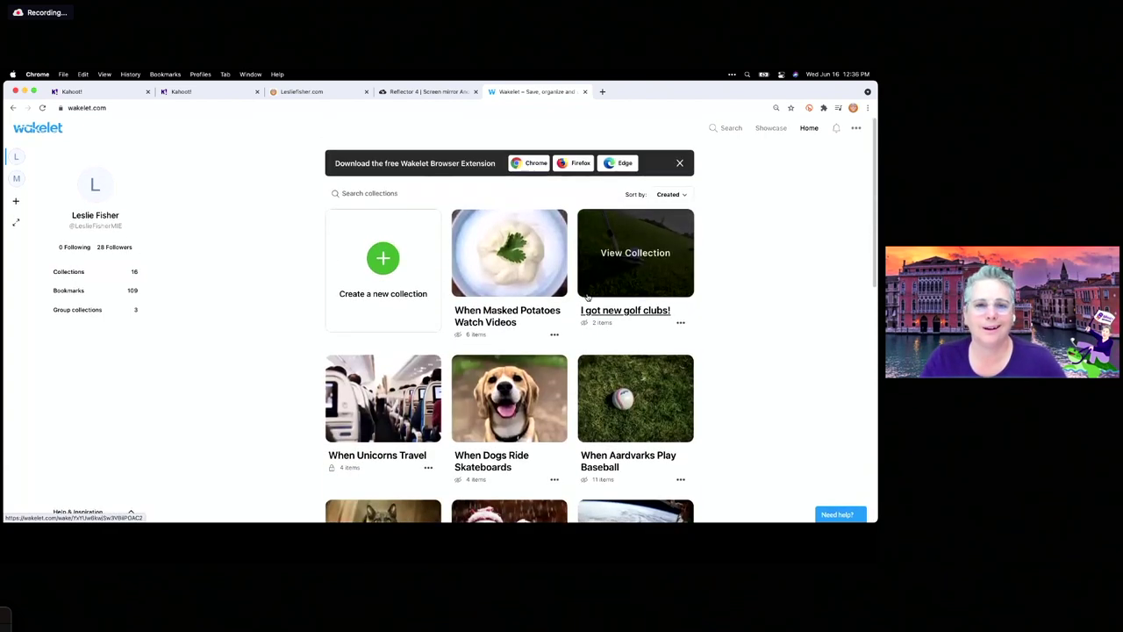
- Start a new collection, examine the content types that can be added, and leave the empty collection for the home page
click(384, 260)
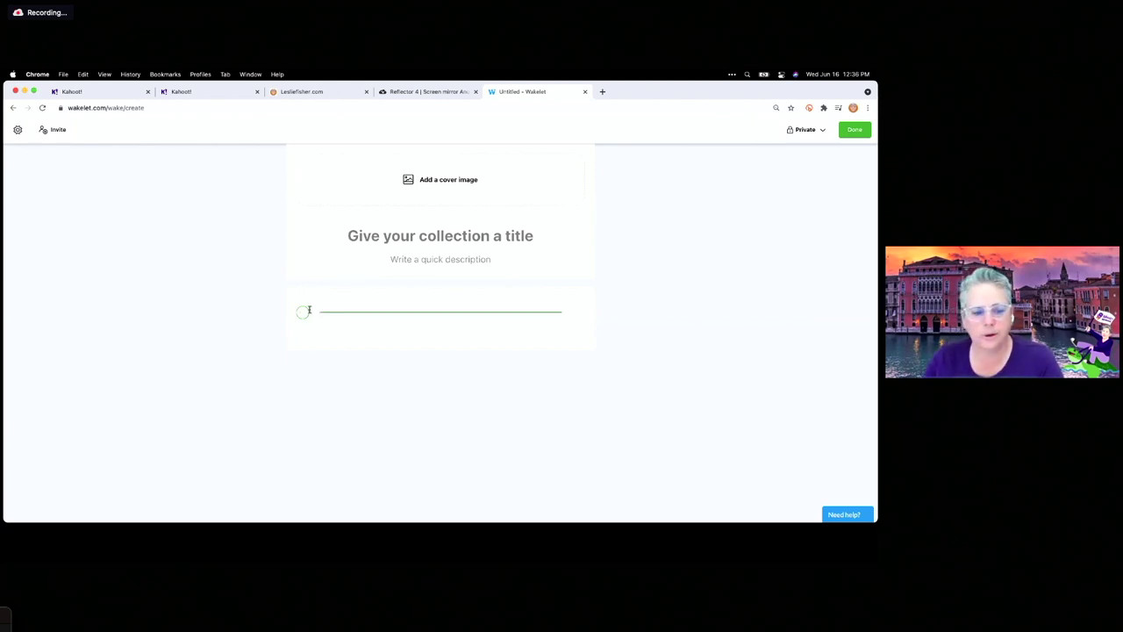
click(302, 313)
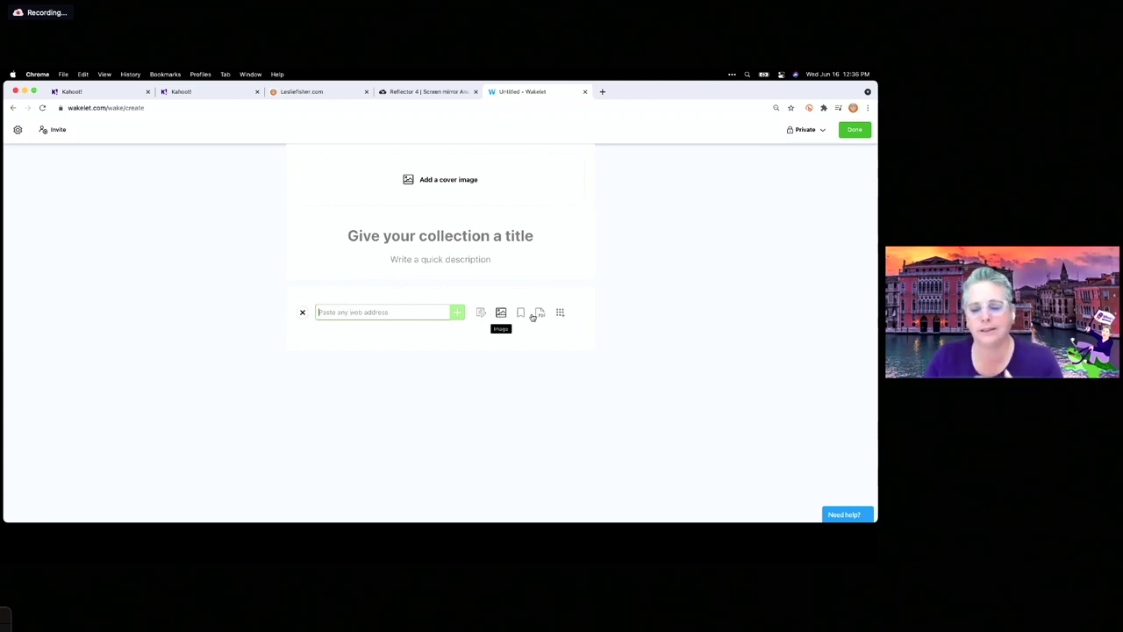
click(559, 312)
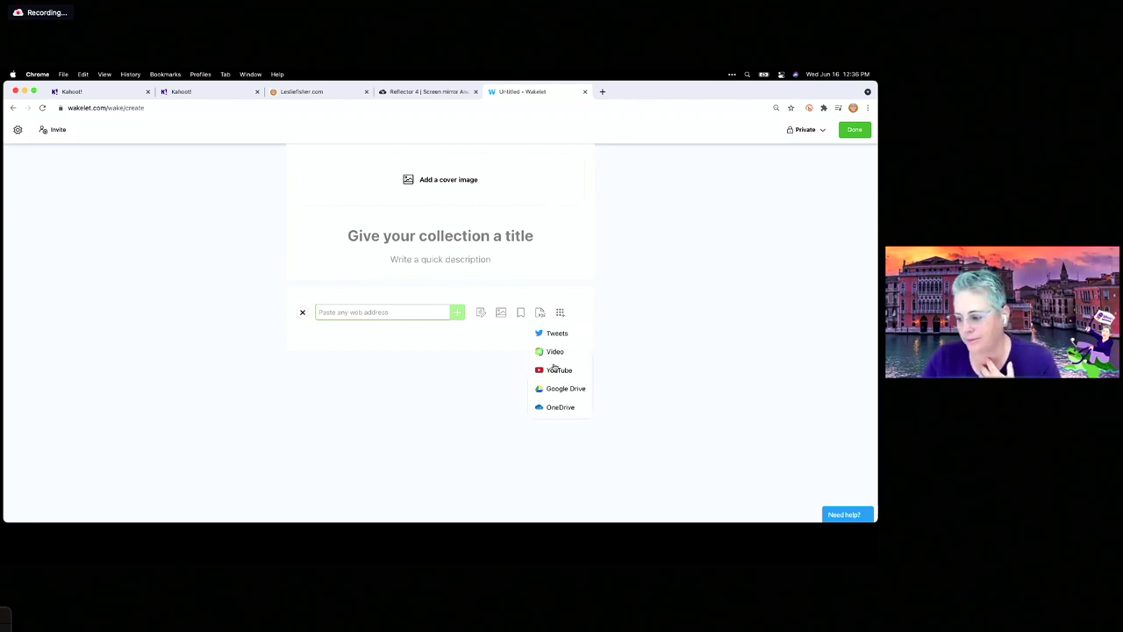
click(343, 416)
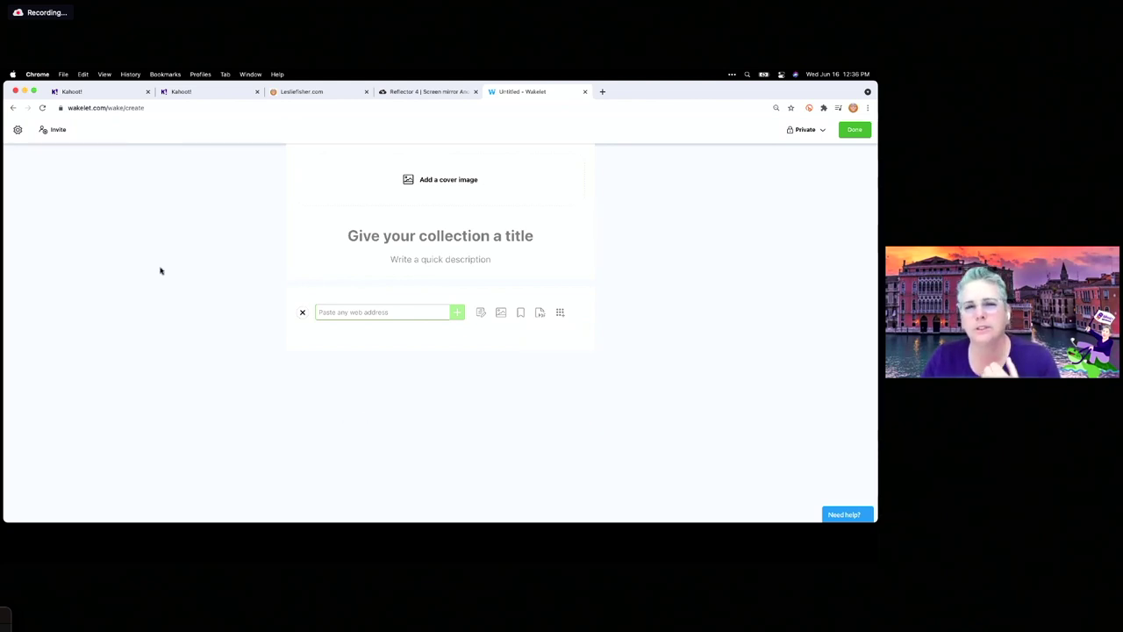
click(856, 130)
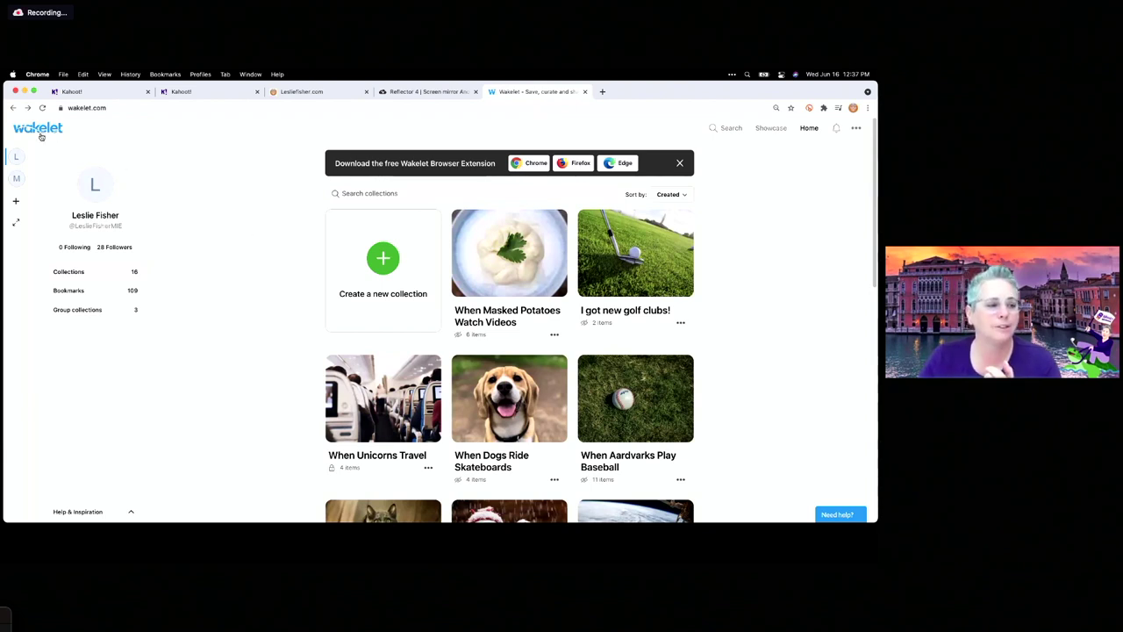
- Create a new Wakelet space named Kahoot Summit Space
click(16, 205)
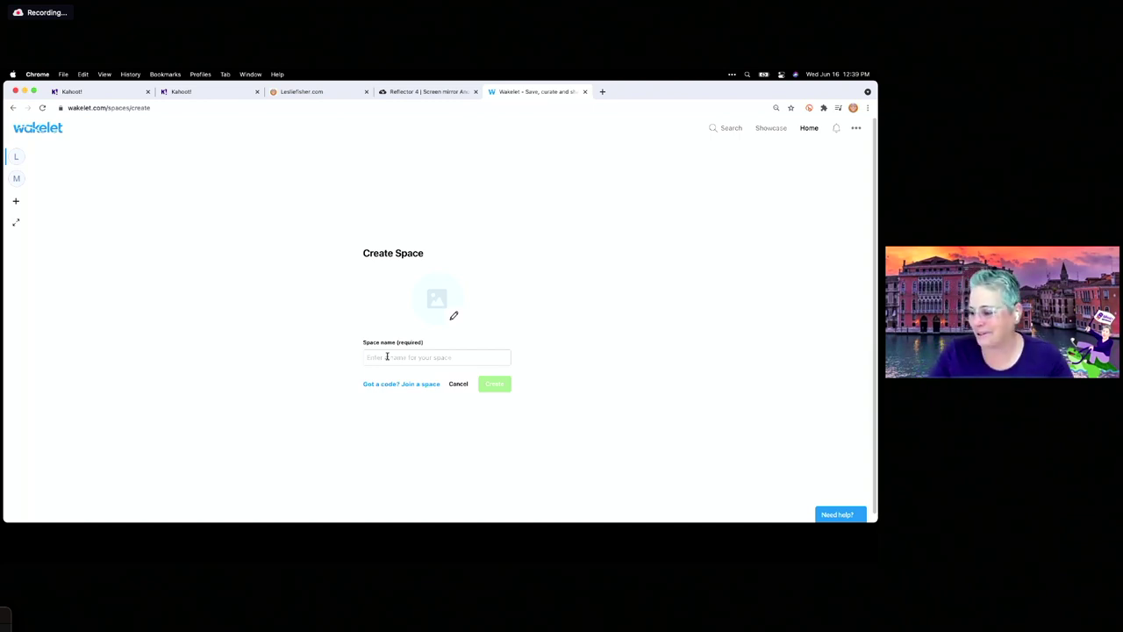
click(380, 357)
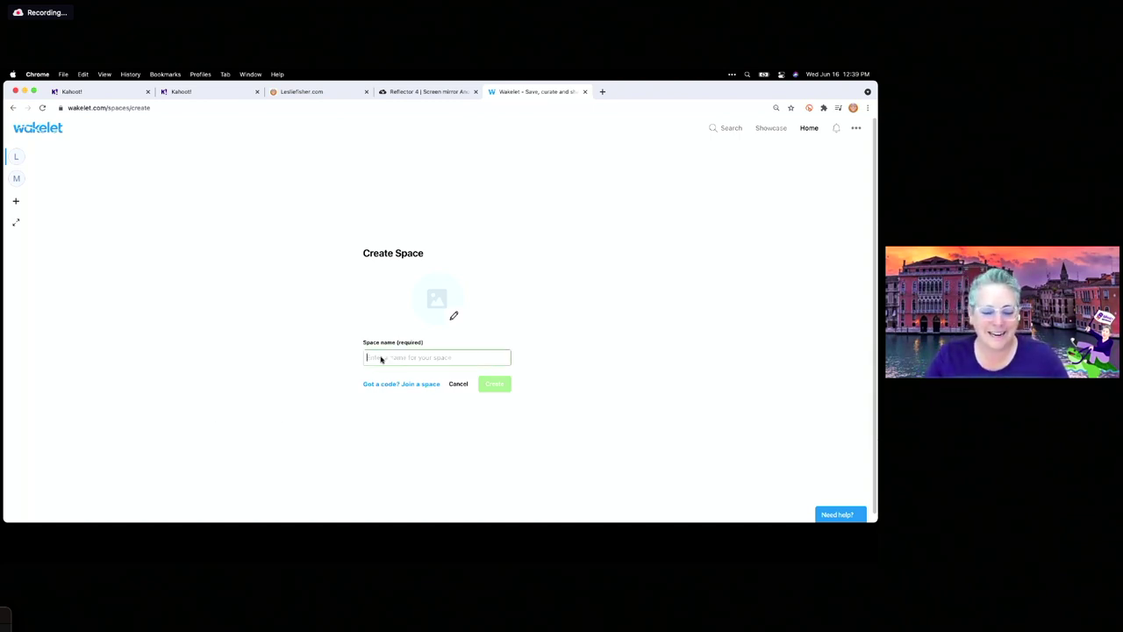
text(Kahoot Summ)
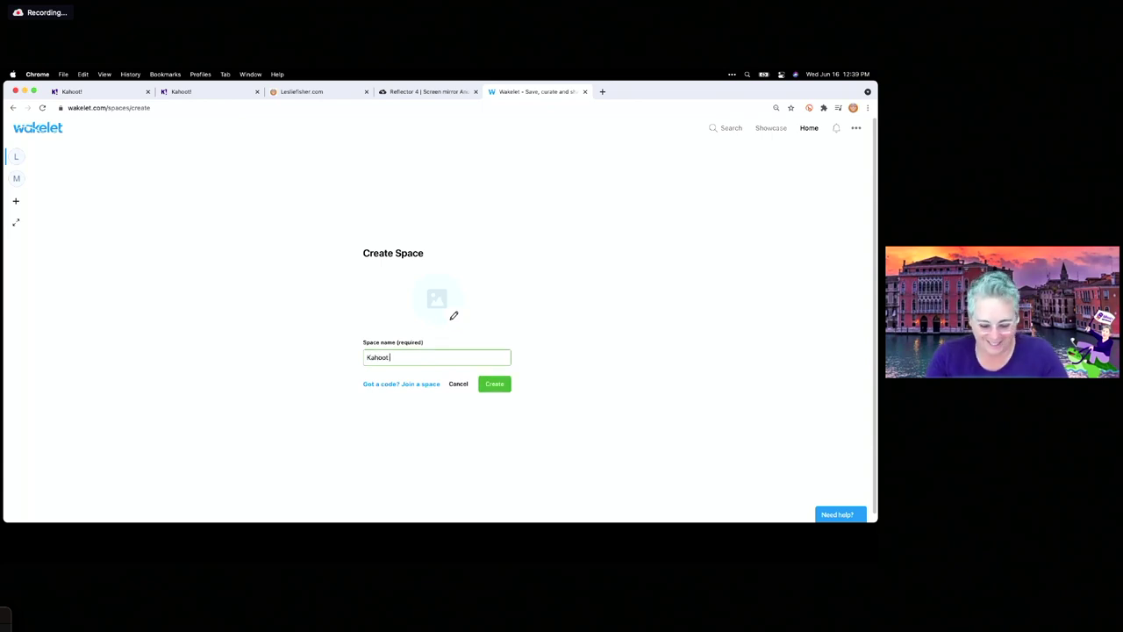
text(it Space)
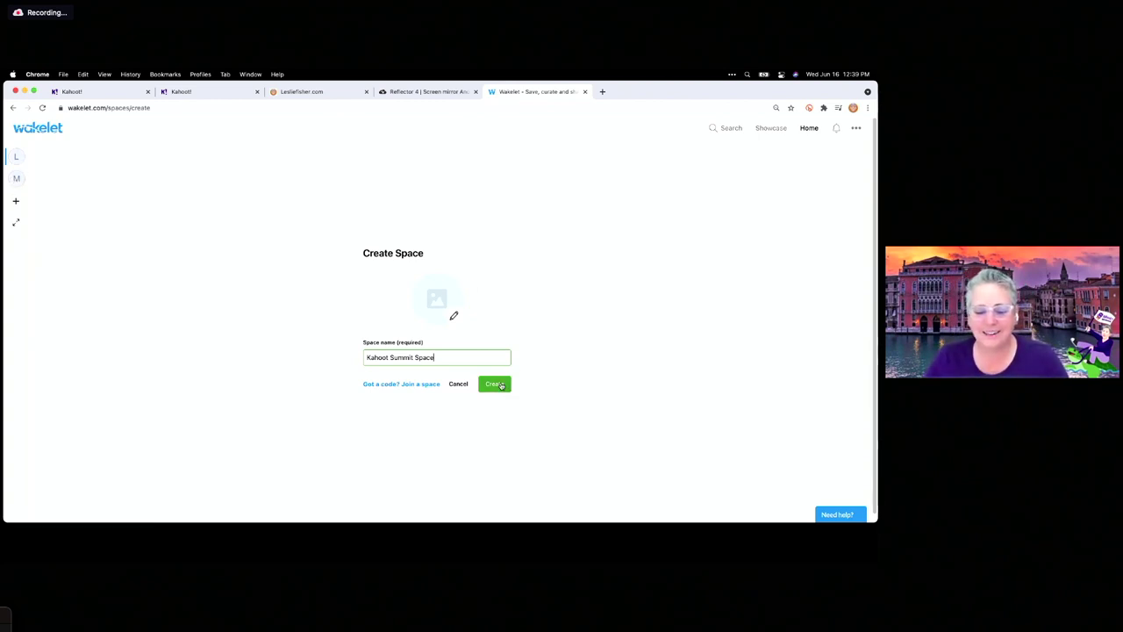
click(496, 385)
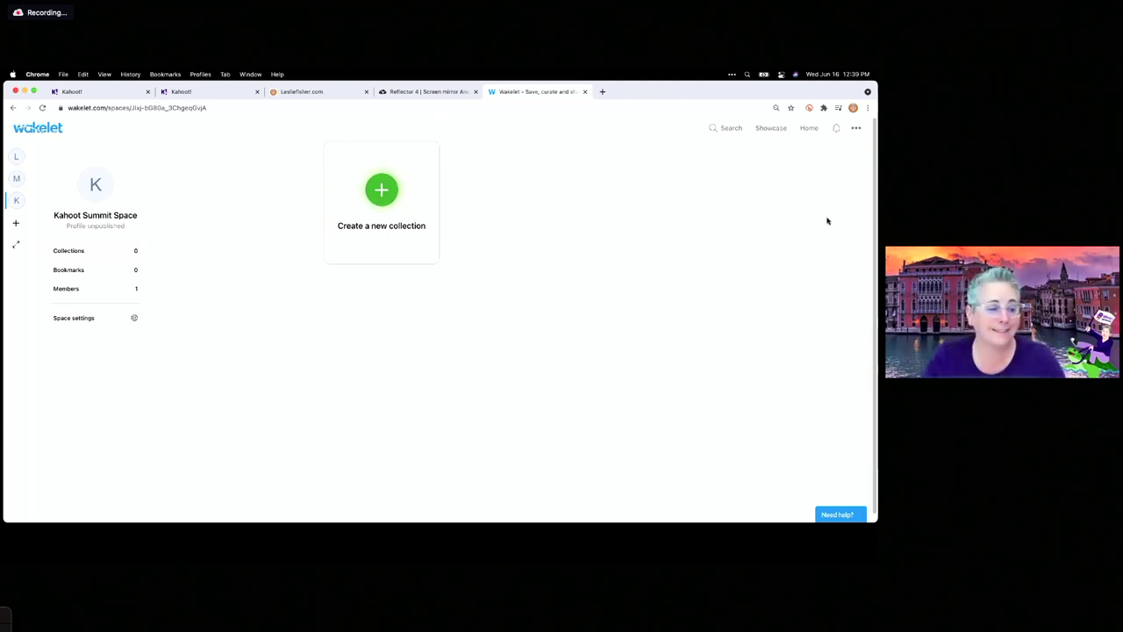
- View the Kahoot Summit Space members and examine the options for inviting others by link or code
click(60, 290)
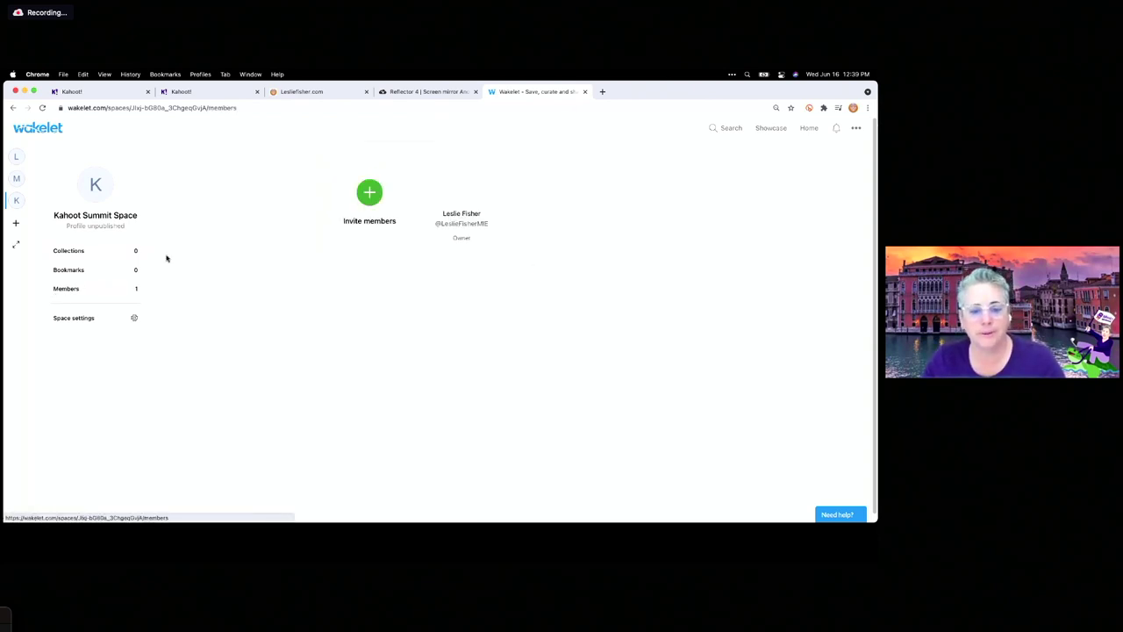
click(373, 194)
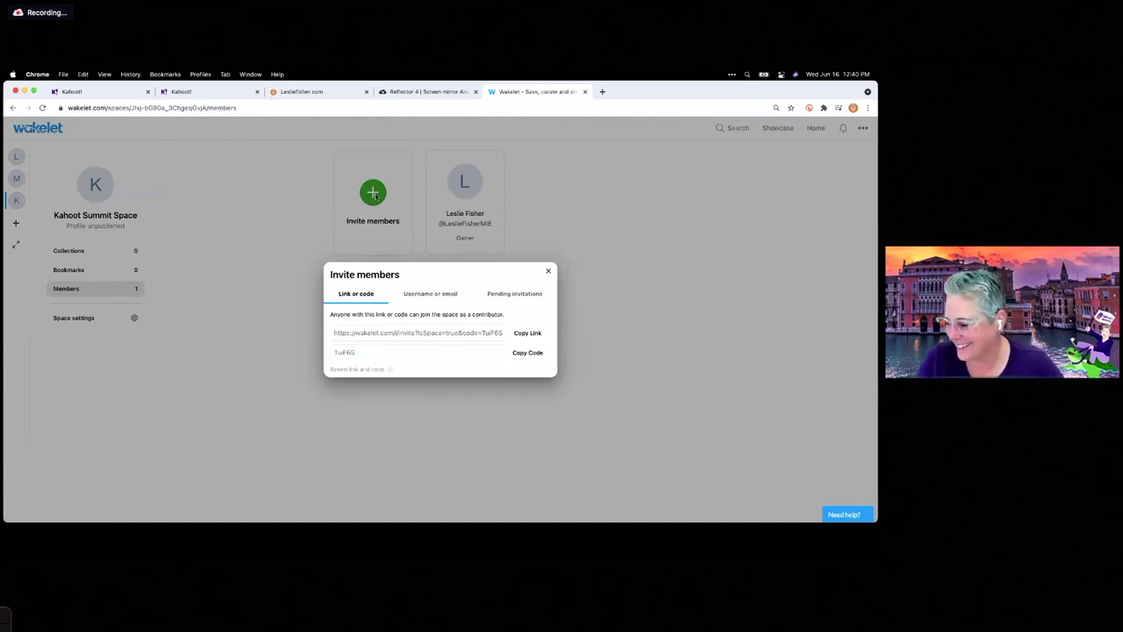
click(548, 273)
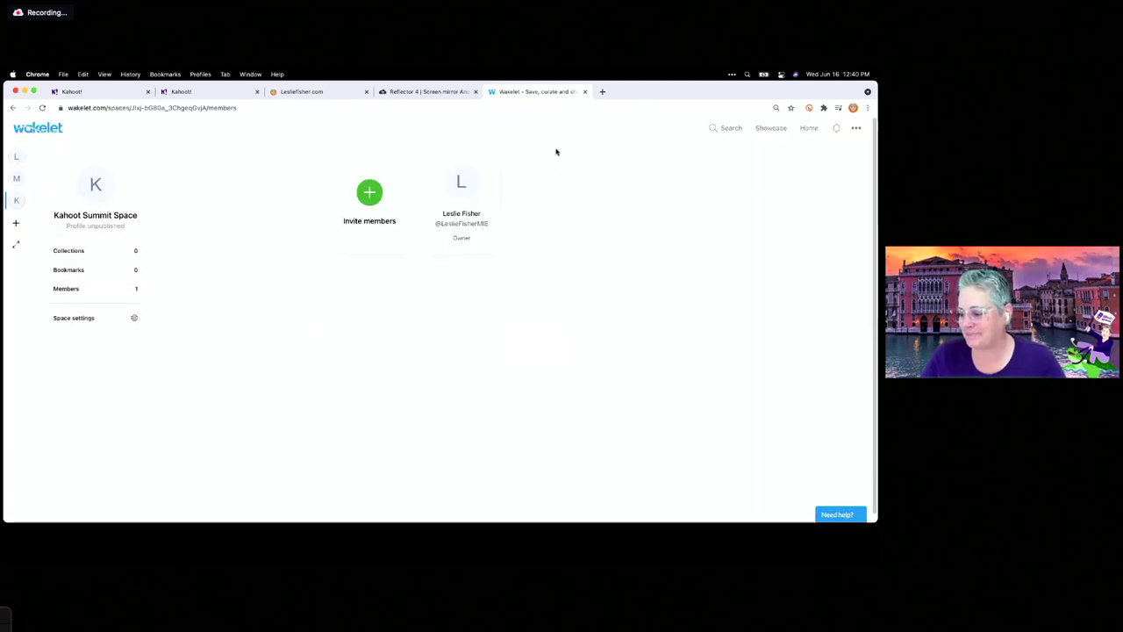
- Close the Wakelet and Reflector tabs and open knowt.io in a new browser tab
click(586, 92)
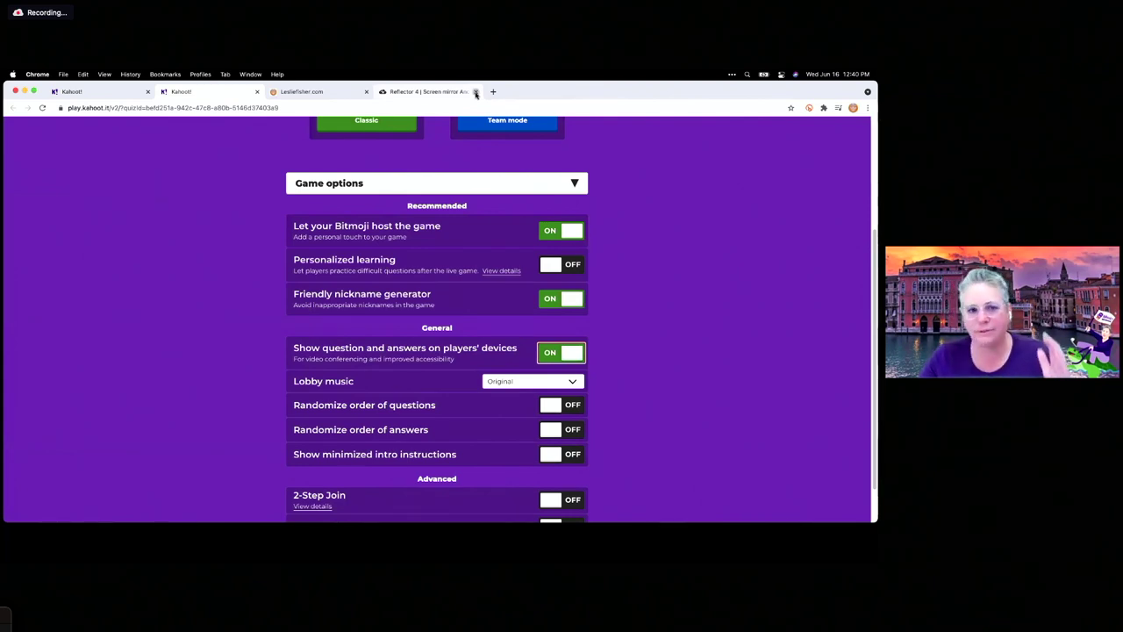
click(331, 94)
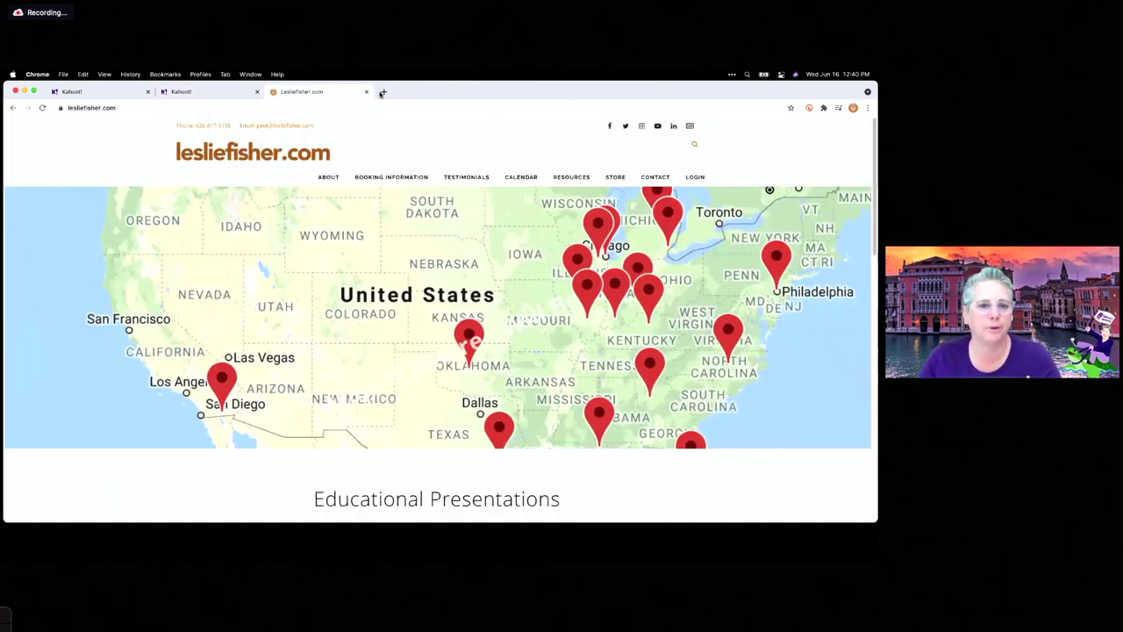
click(383, 91)
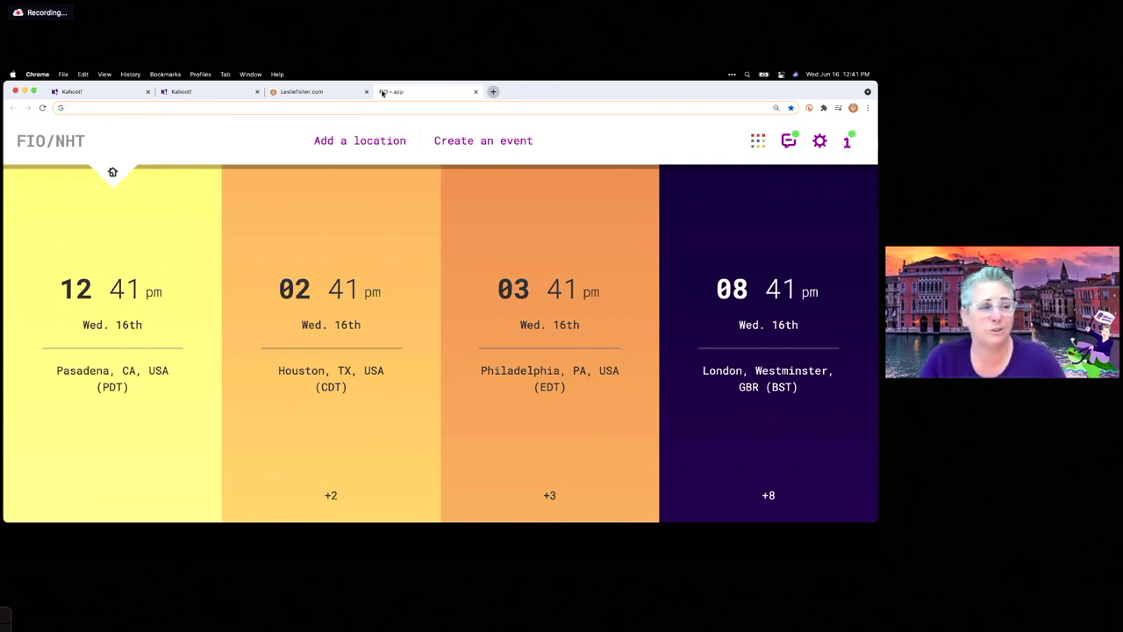
text(c)
key(BackSpace)
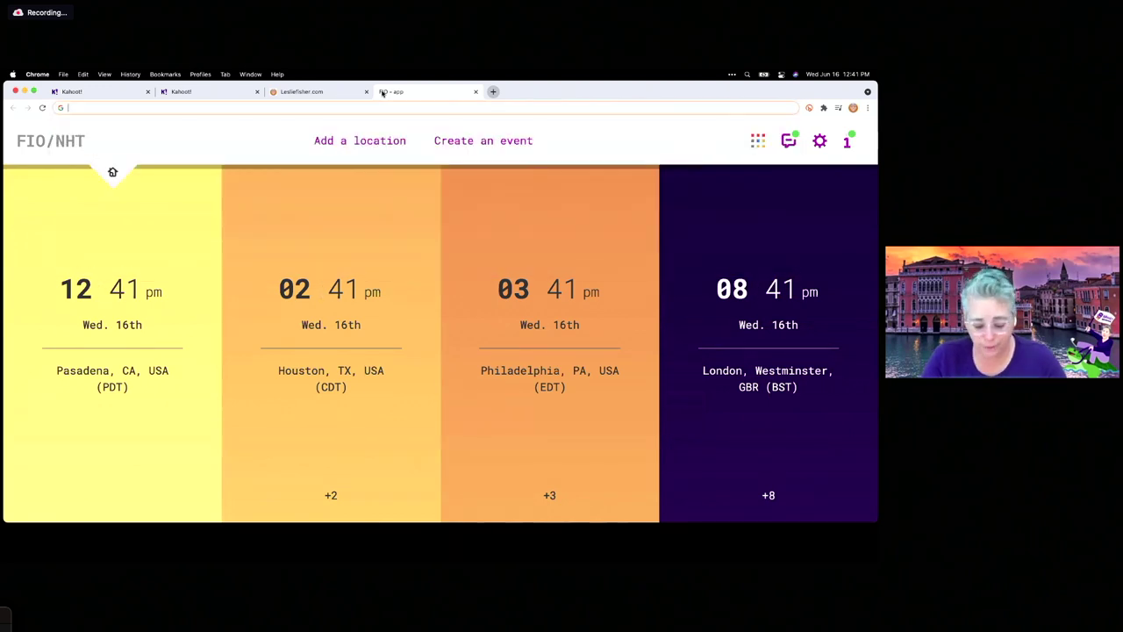
text(knowt.io)
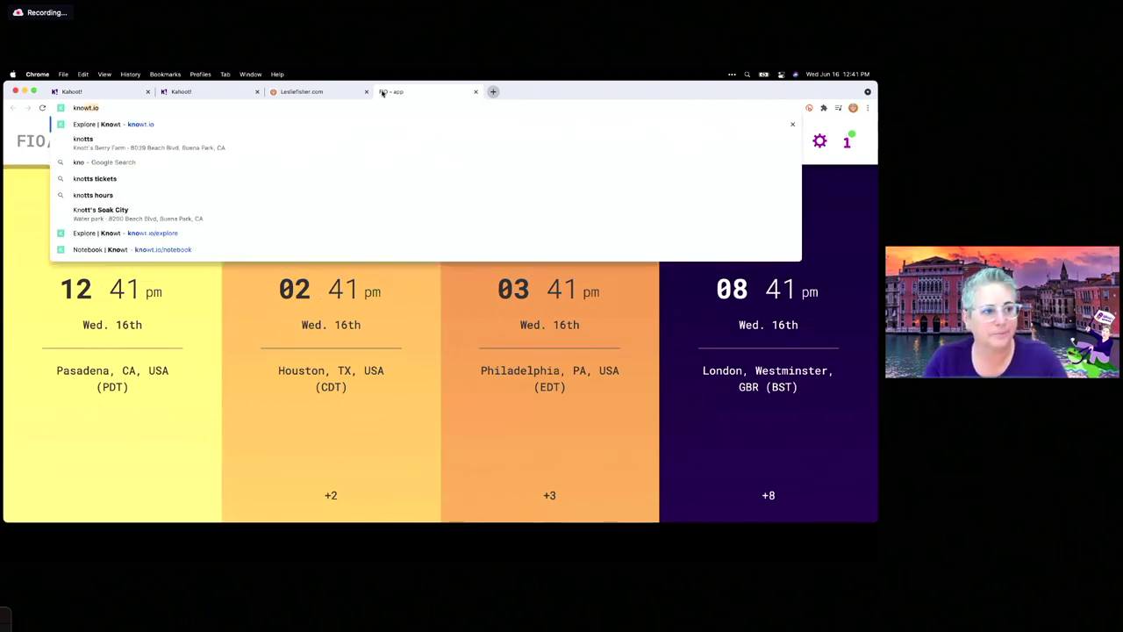
key(Return)
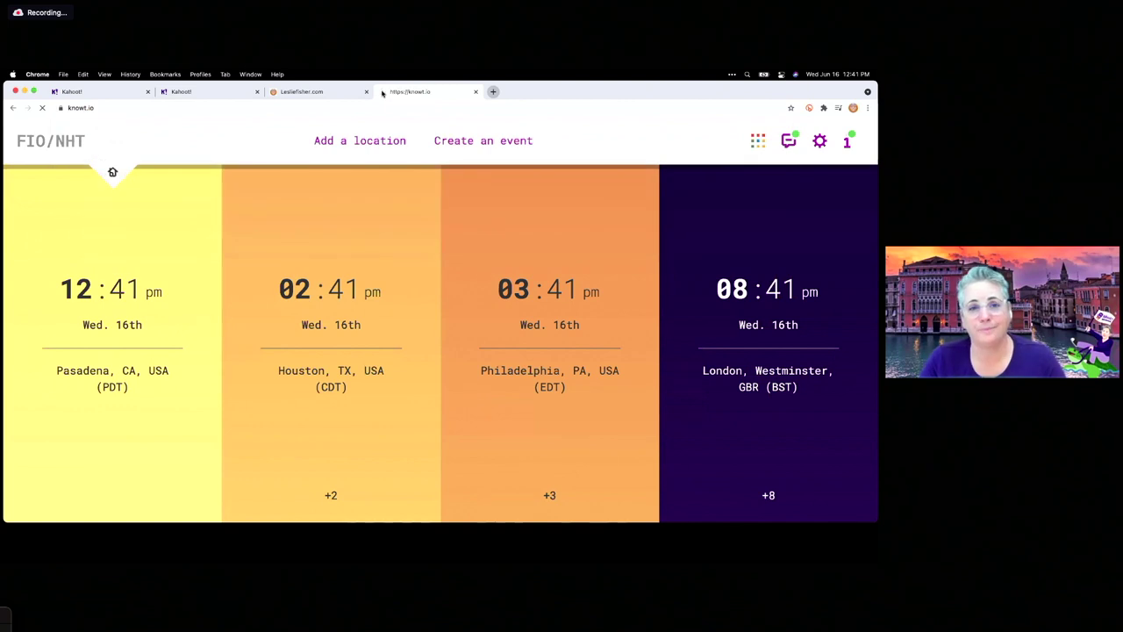